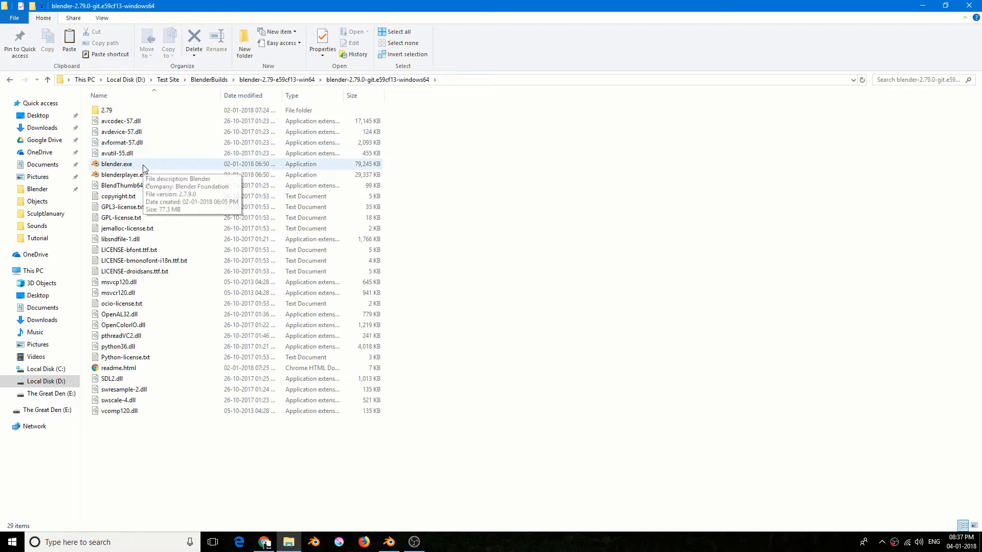
- Switch to Blender and view the default cube from several angles and distances
left_click(396, 540)
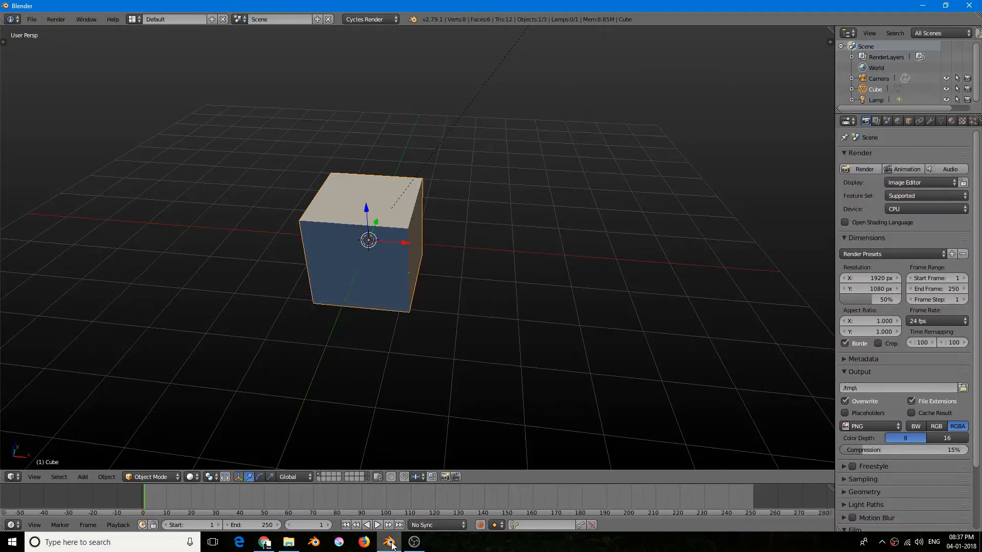
middle_click_drag(425, 220, 355, 239, "shift")
scroll(367, 198, "up", 4)
scroll(359, 259, "down", 1)
scroll(358, 259, "down", 1)
middle_click_drag(348, 274, 366, 237, "shift")
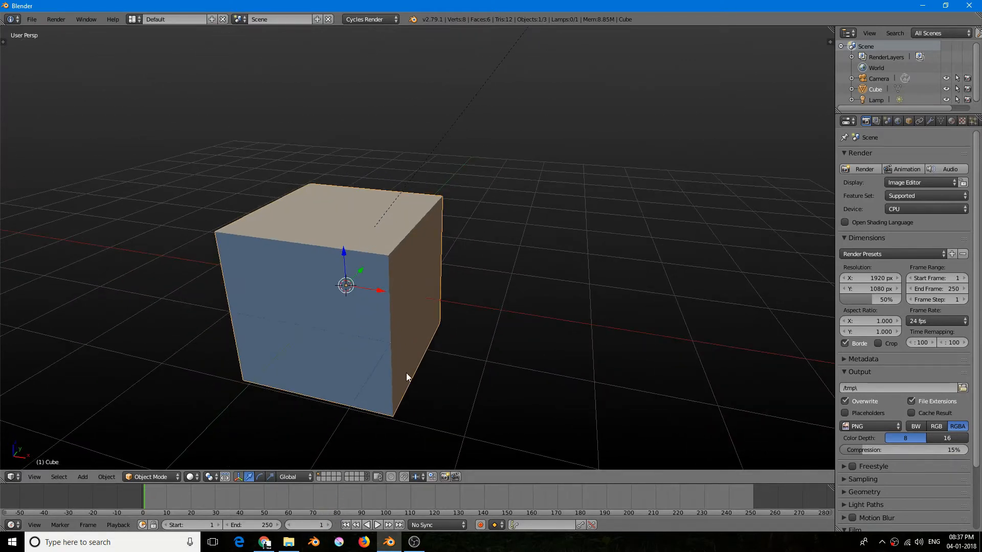
middle_click_drag(400, 366, 397, 315)
middle_click_drag(358, 214, 402, 294)
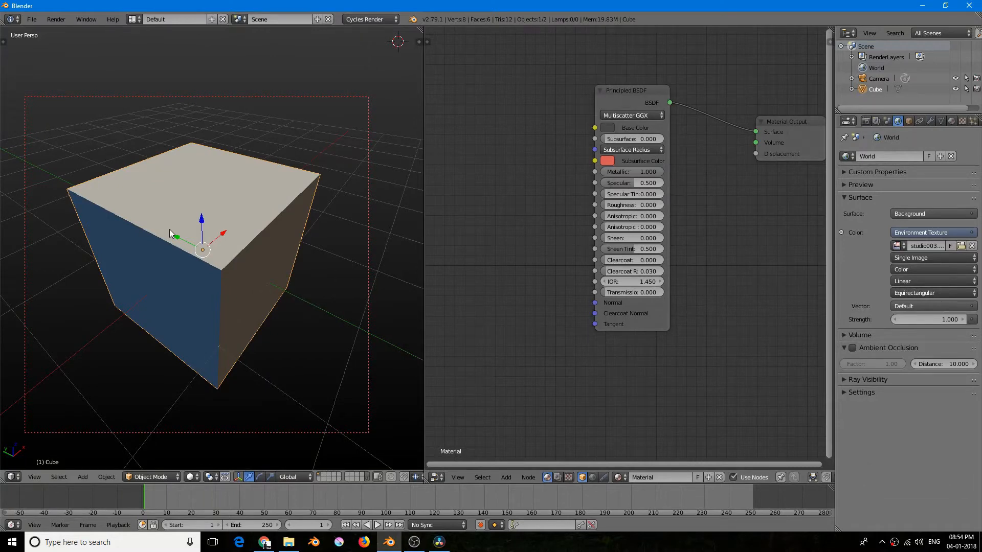
- Examine the cube's sharp edges and corners in the solid view from several angles and distances
scroll(225, 234, "up", 5)
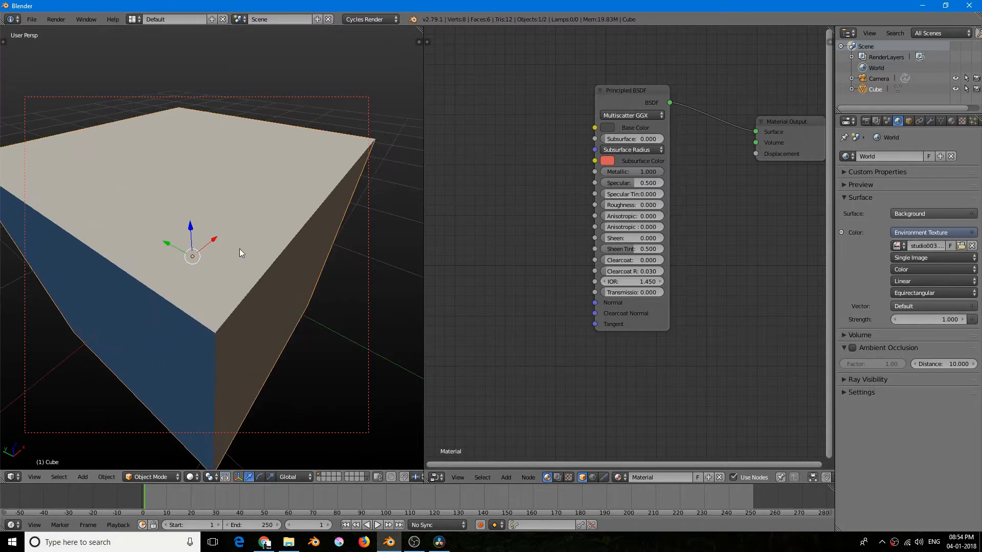
scroll(254, 266, "down", 2)
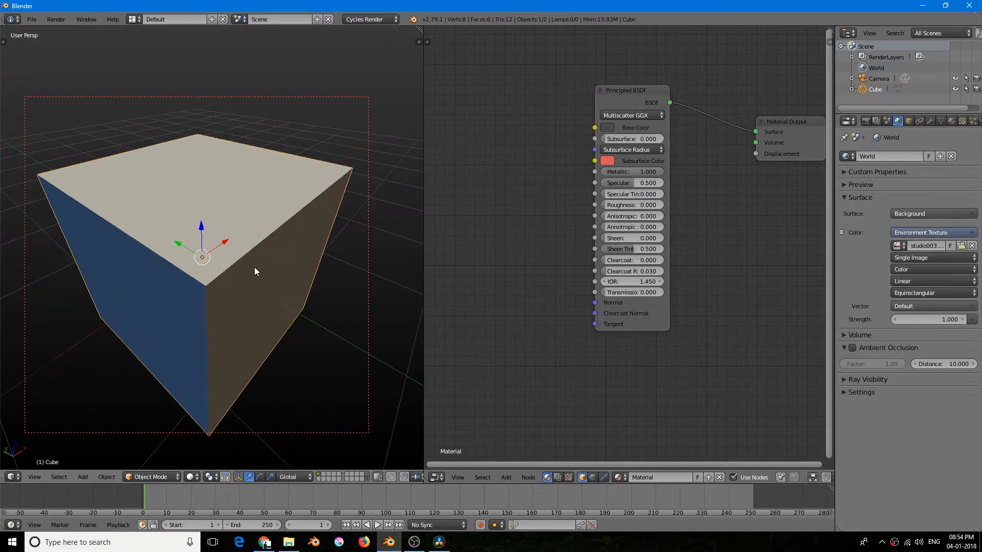
middle_click_drag(253, 267, 262, 246)
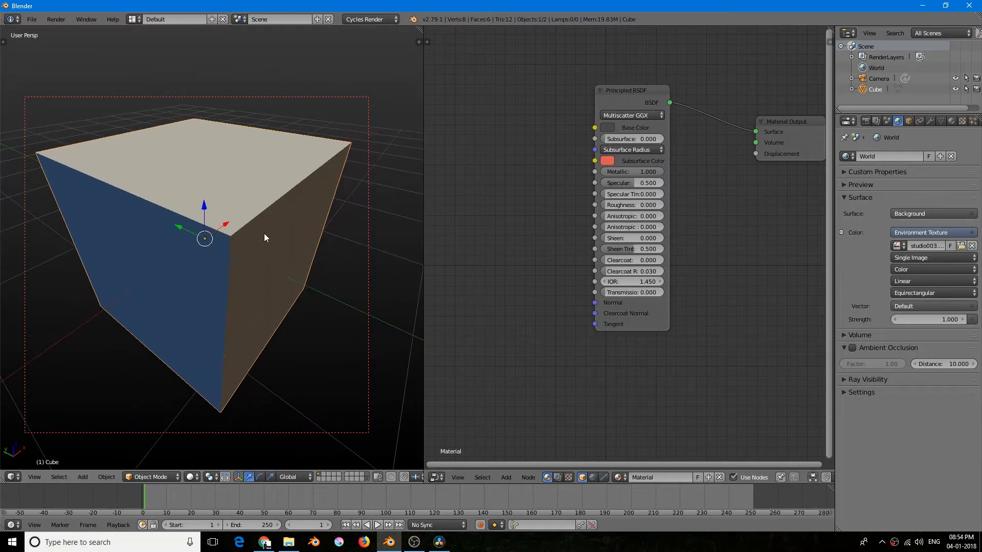
mouse_move(240, 250)
middle_mouse_down()
mouse_move(225, 255)
mouse_move(238, 253)
middle_mouse_up()
scroll(239, 253, "down", 2)
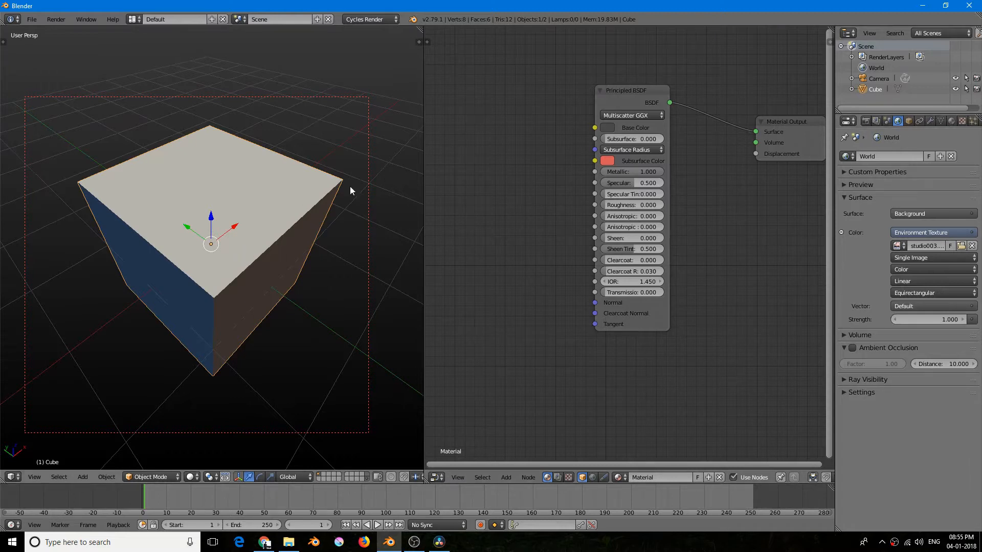
scroll(270, 198, "up", 2)
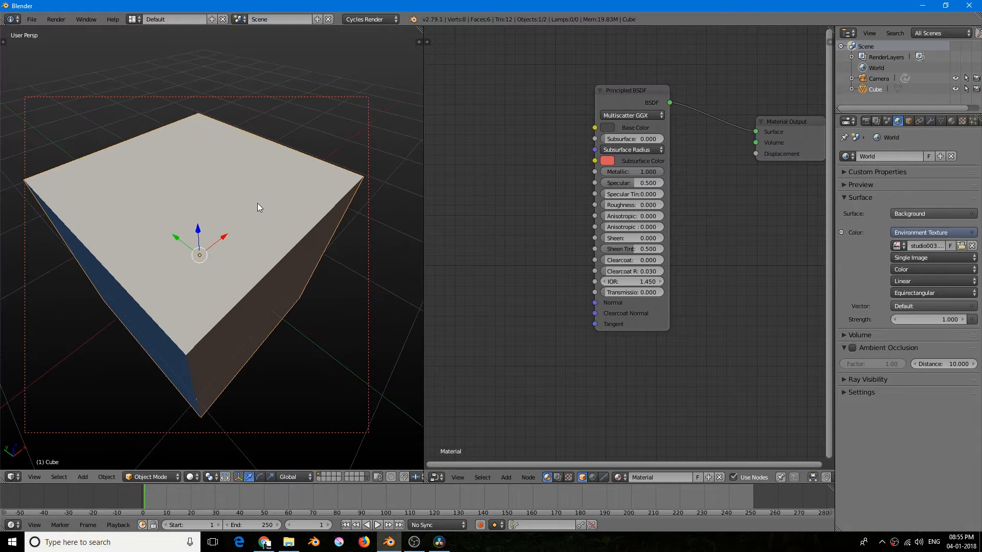
middle_click_drag(257, 203, 260, 203, "shift")
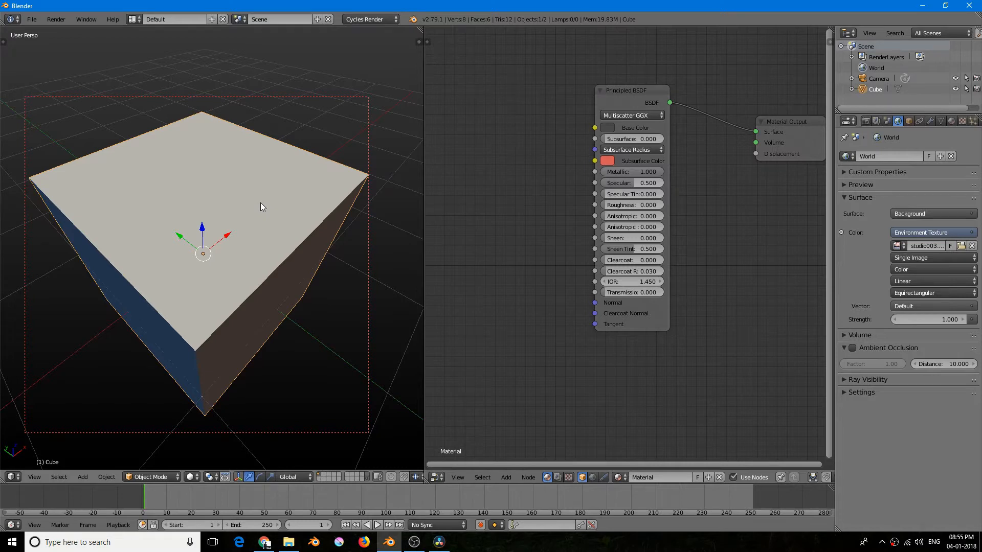
scroll(260, 204, "down", 1)
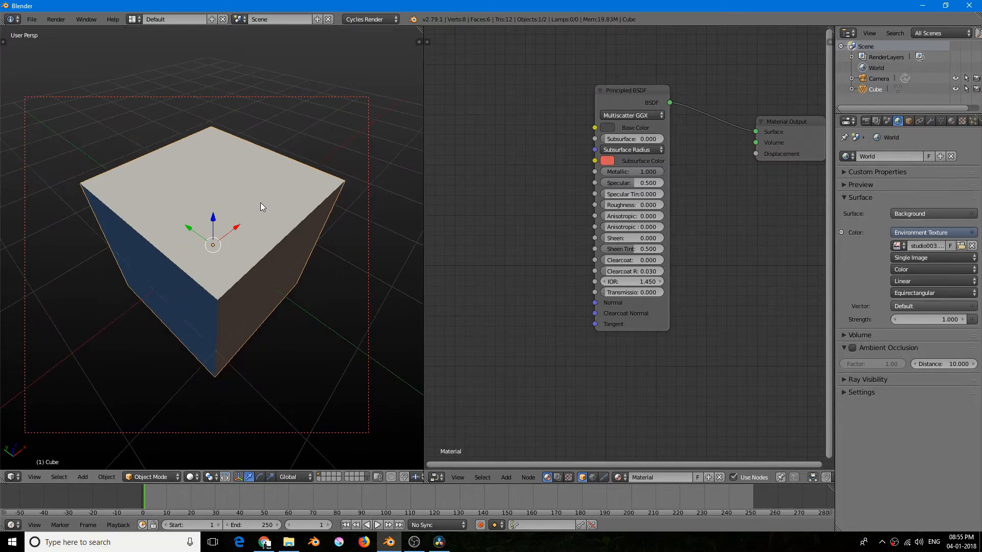
mouse_move(260, 203)
middle_mouse_down()
mouse_move(252, 212)
mouse_move(256, 201)
middle_mouse_up()
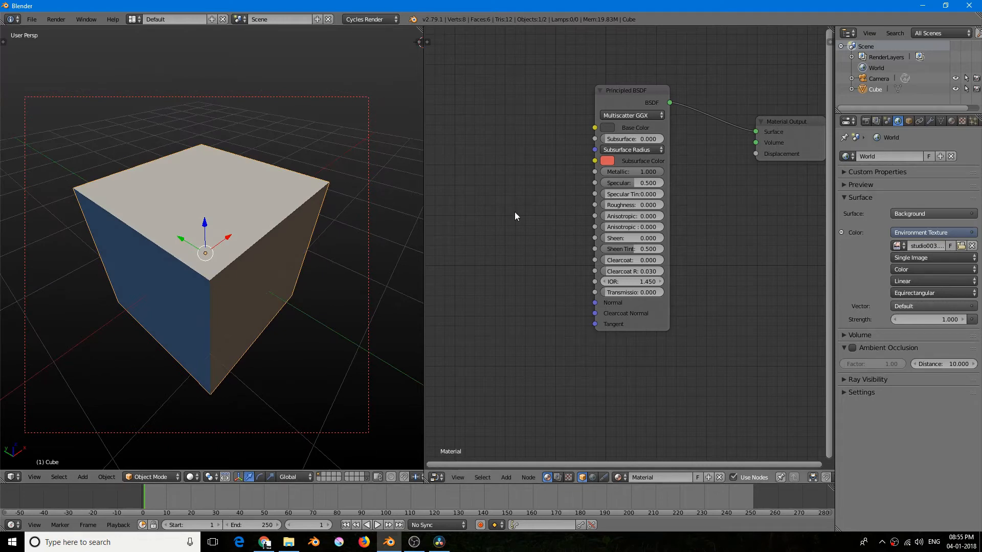
- Add a Bevel input node beside the Principled BSDF node in the cube's material
key("shift+a")
mouse_move(514, 216)
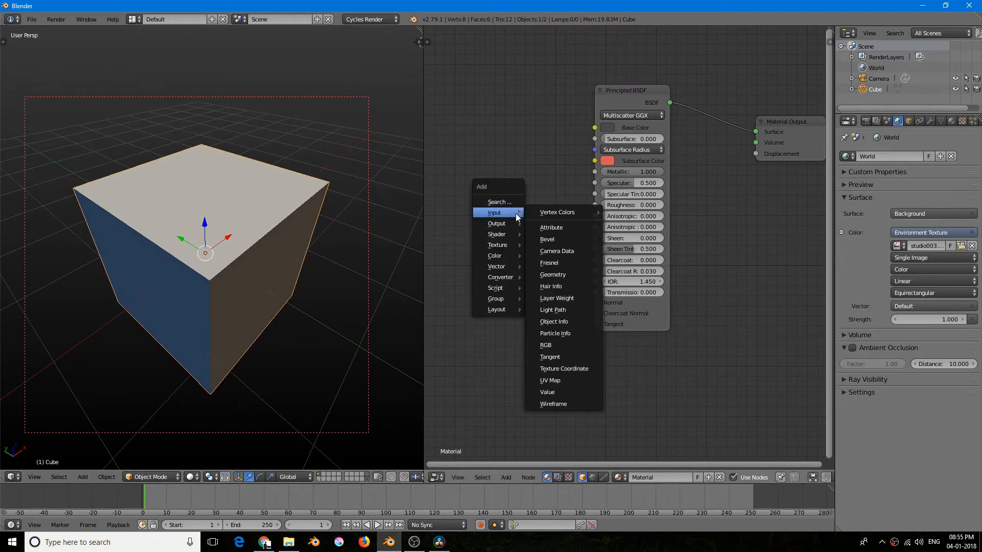
left_click(564, 239)
left_click(473, 242)
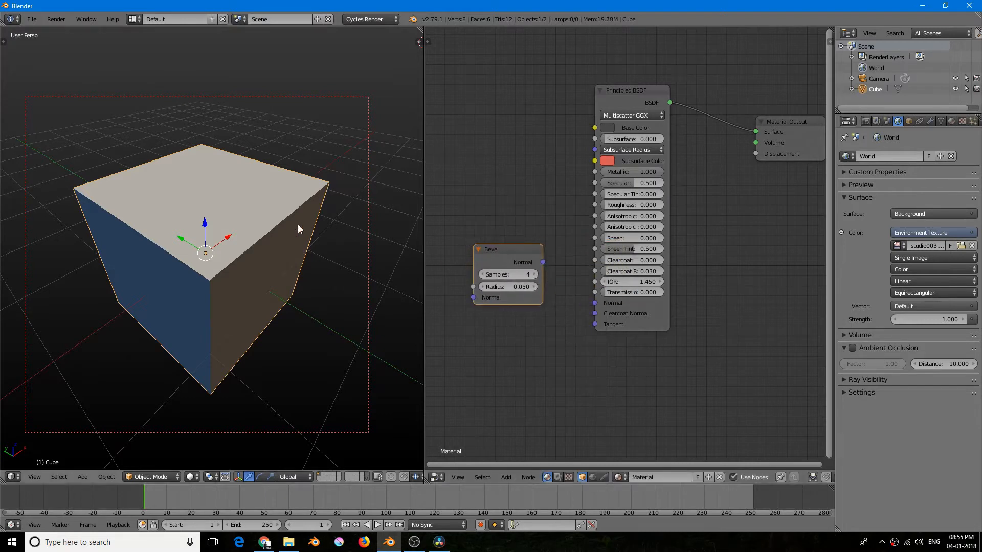
- Show the cube in rendered viewport shading and slightly reposition the Principled BSDF and Bevel nodes
middle_click_drag(276, 225, 266, 234)
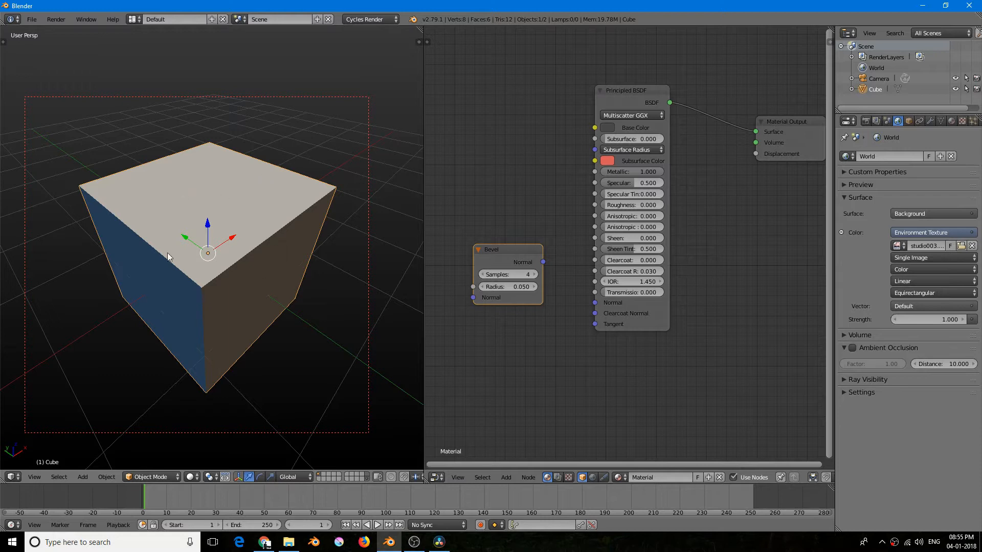
key("shift+z")
mouse_move(623, 95)
left_mouse_down()
mouse_move(627, 78)
mouse_move(627, 113)
left_mouse_up()
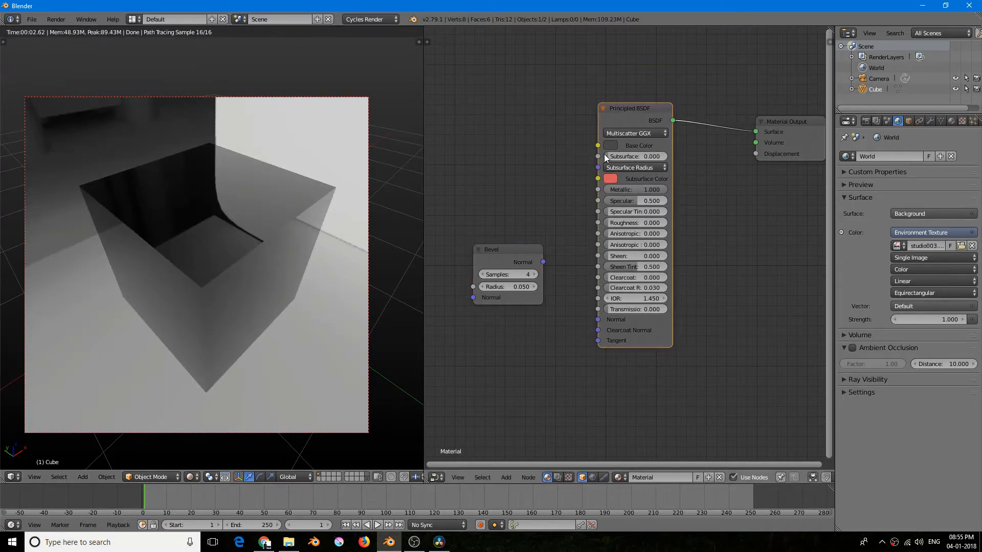
left_click_drag(630, 117, 630, 104)
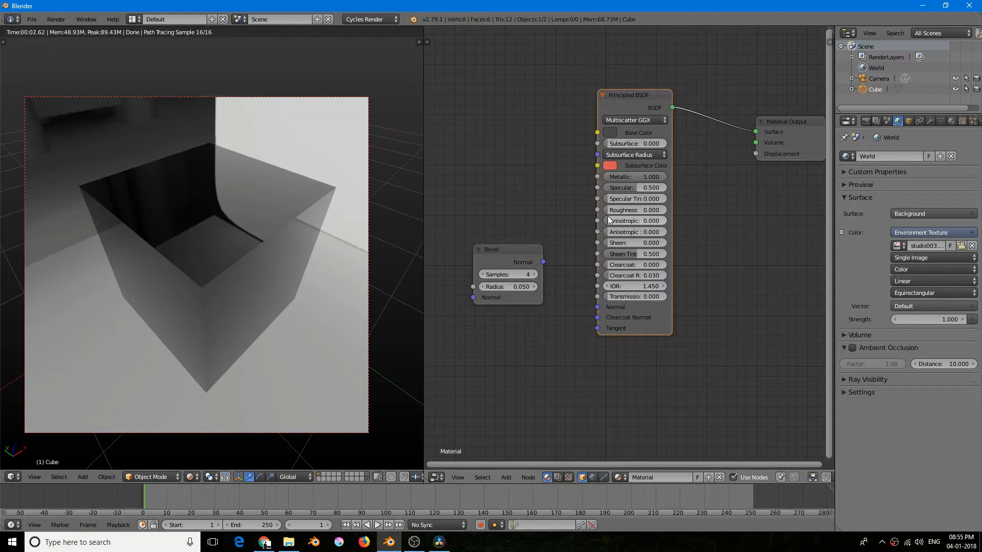
left_click_drag(526, 254, 521, 265)
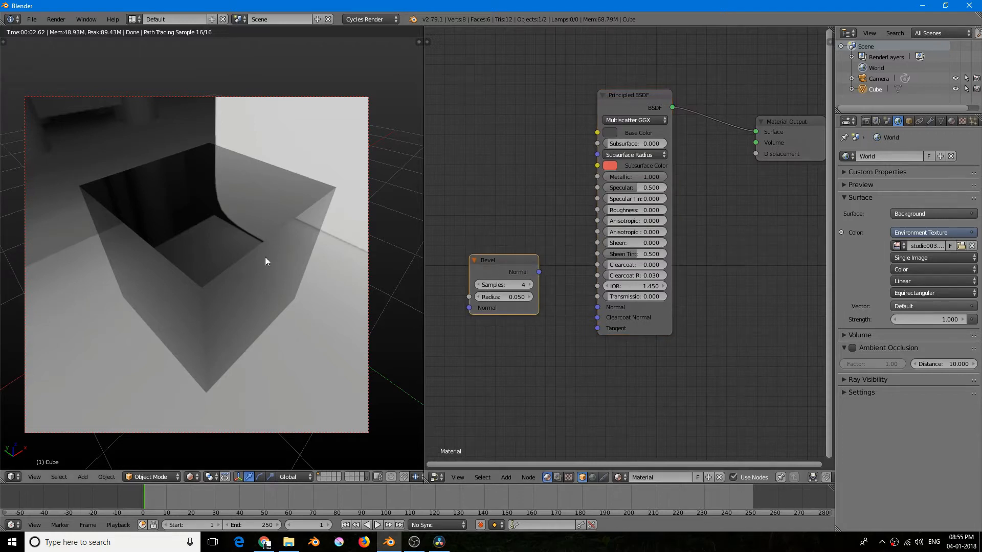
- Connect the Bevel node's Normal output to the Principled BSDF's Normal input and move the Bevel node slightly lower
middle_click_drag(221, 259, 268, 221)
scroll(276, 213, "up", 4)
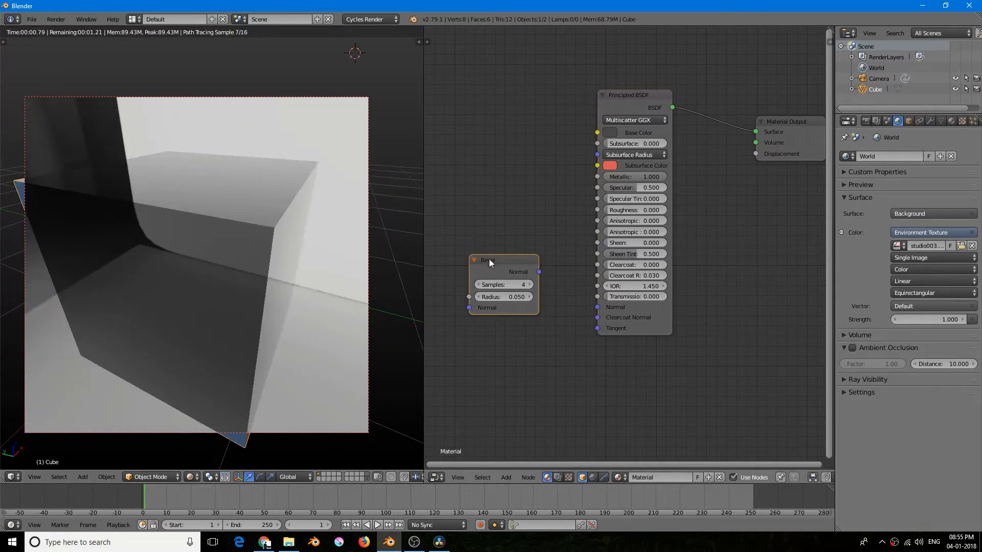
left_click_drag(538, 272, 602, 306)
scroll(231, 241, "down", 1)
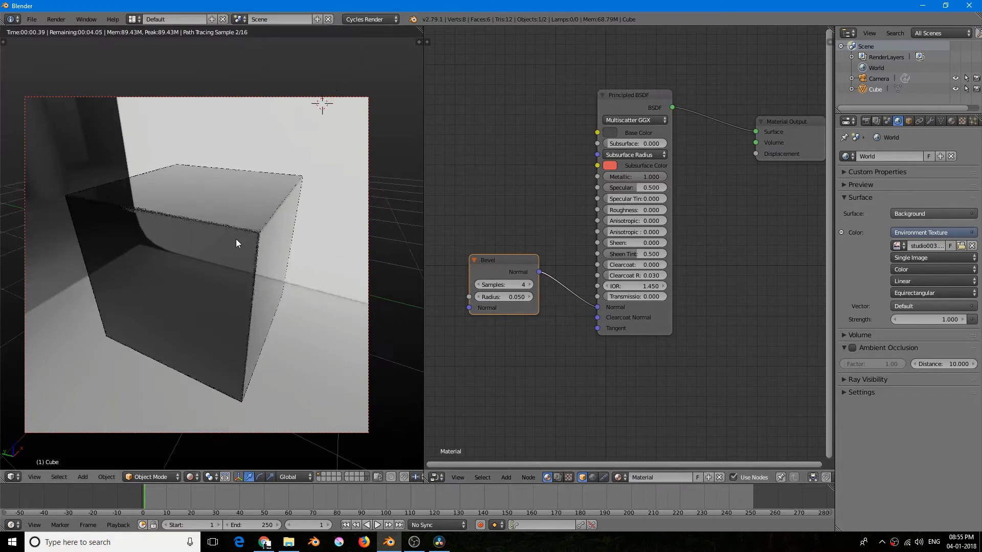
scroll(235, 238, "down", 2)
middle_click_drag(236, 238, 229, 257)
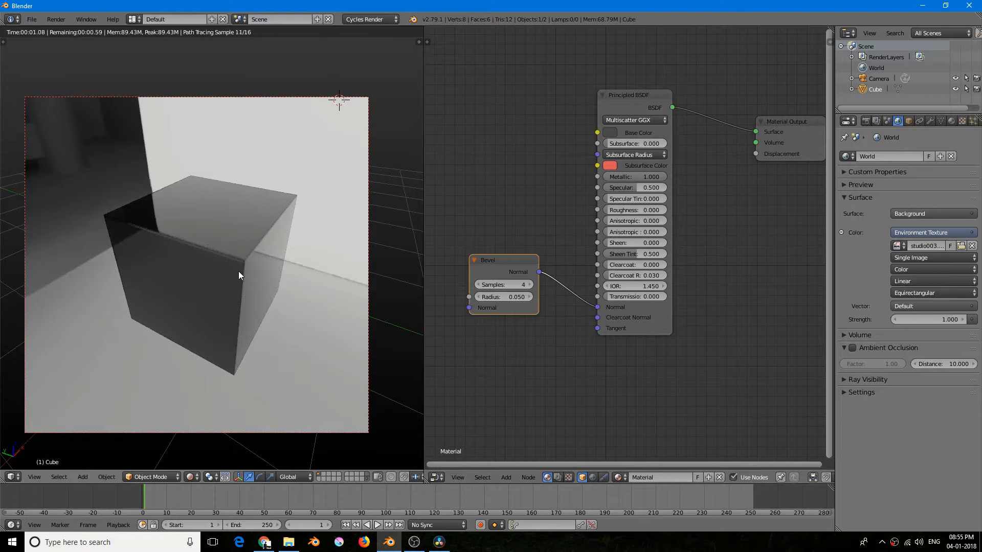
middle_click_drag(241, 262, 217, 248)
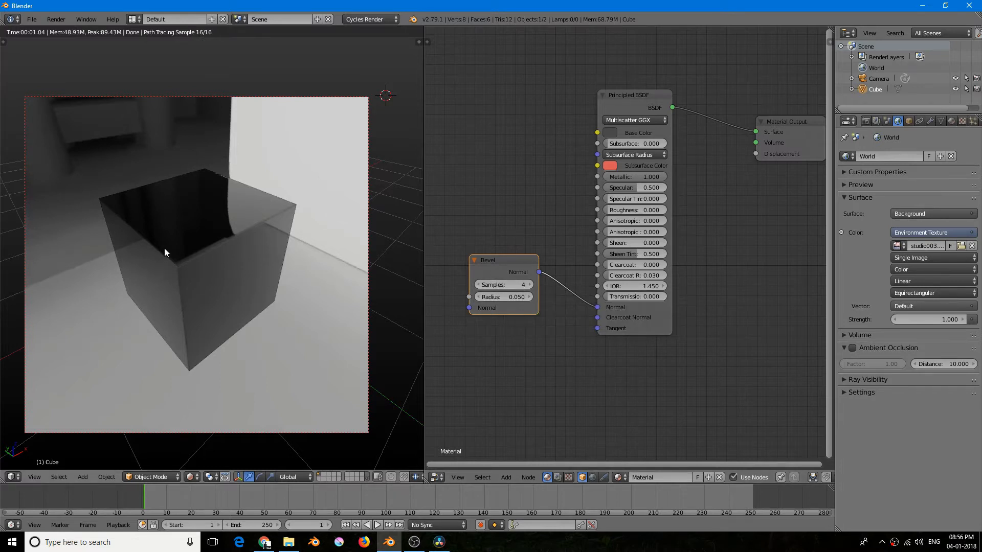
scroll(164, 248, "up", 2)
left_click_drag(502, 265, 505, 289)
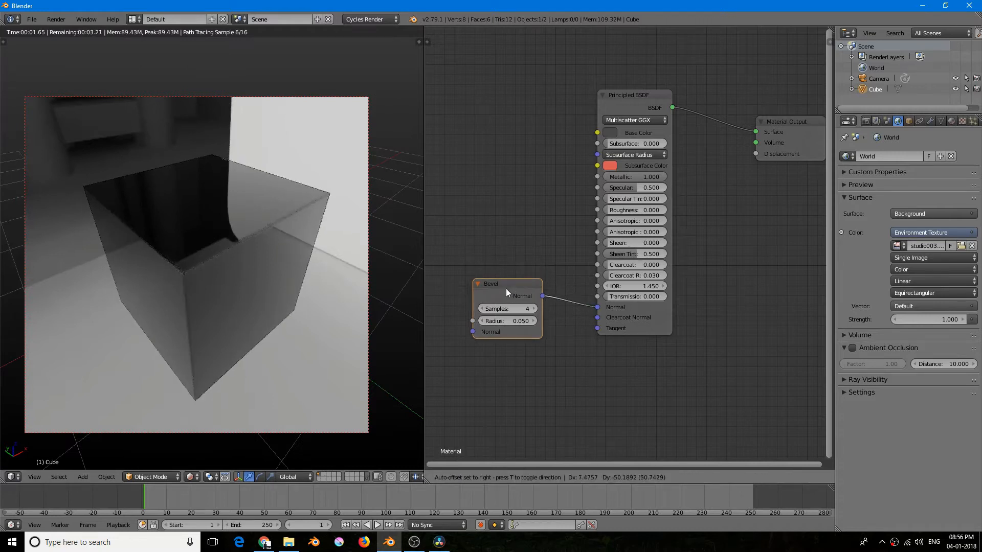
- Examine the shader bevel along the rendered cube's edges from different angles, both close up and far away
middle_click_drag(163, 269, 172, 268, "shift")
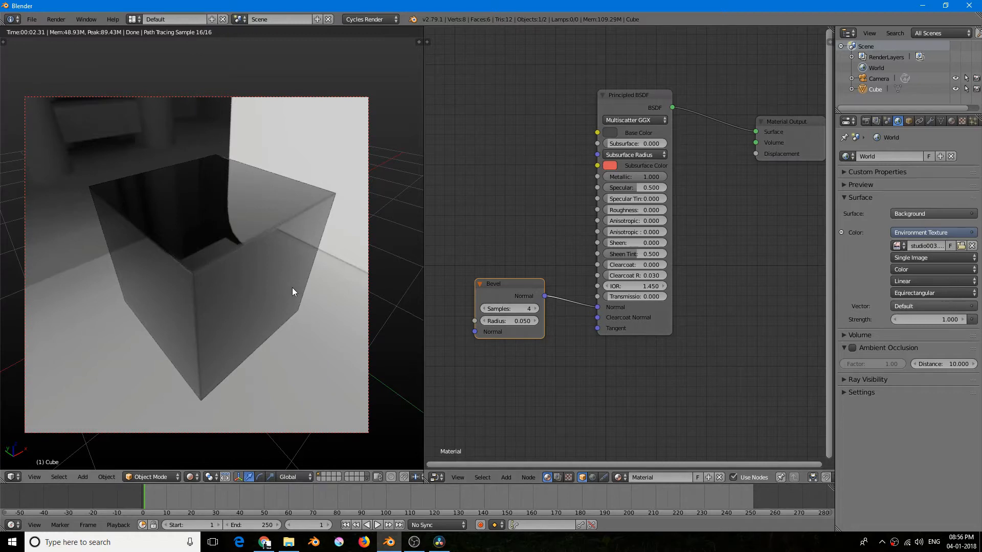
middle_click_drag(186, 290, 161, 294)
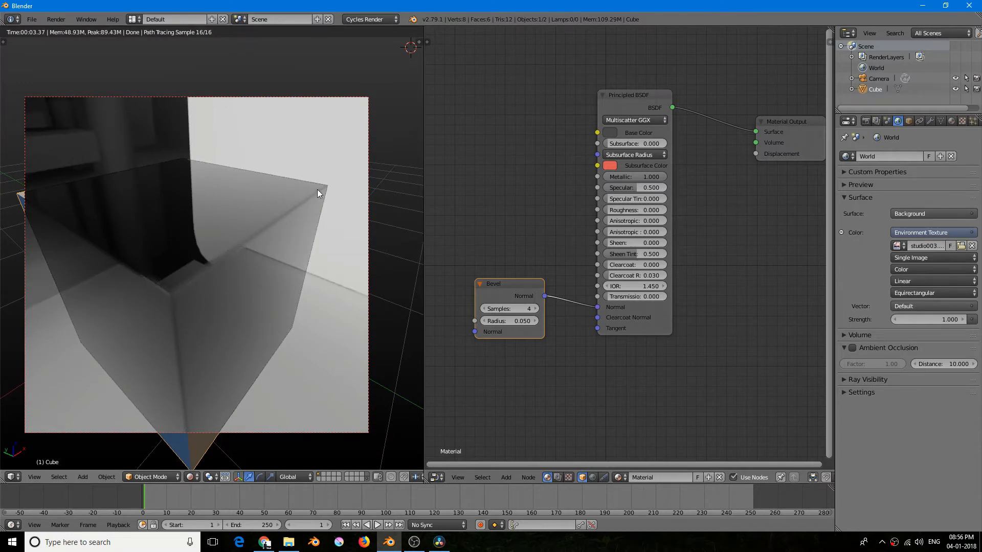
middle_click_drag(213, 272, 231, 241)
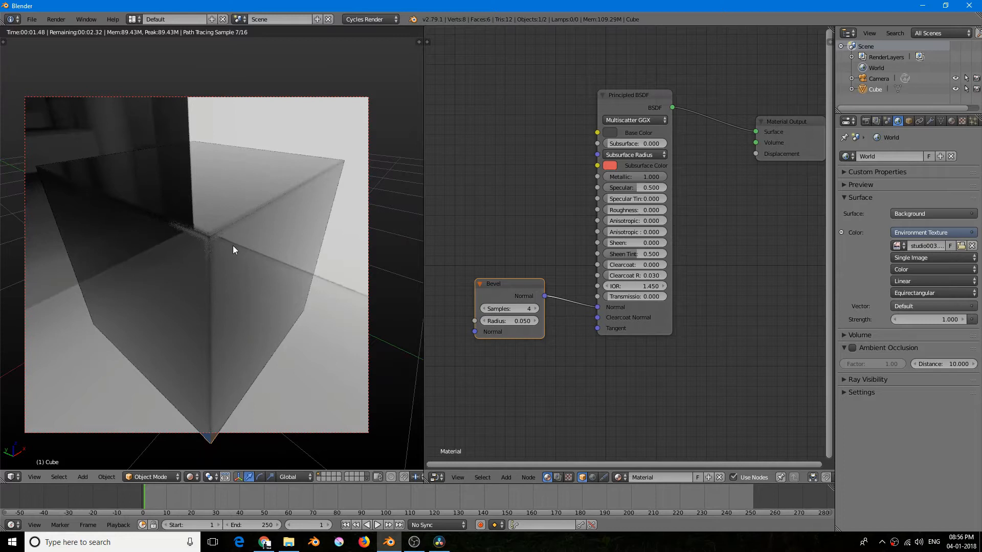
scroll(212, 244, "down", 4)
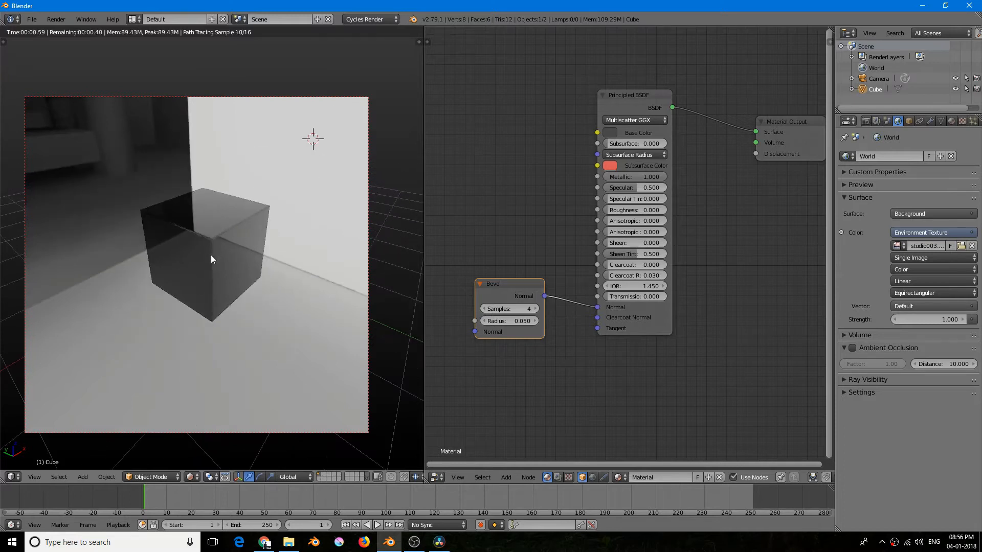
scroll(210, 255, "down", 2)
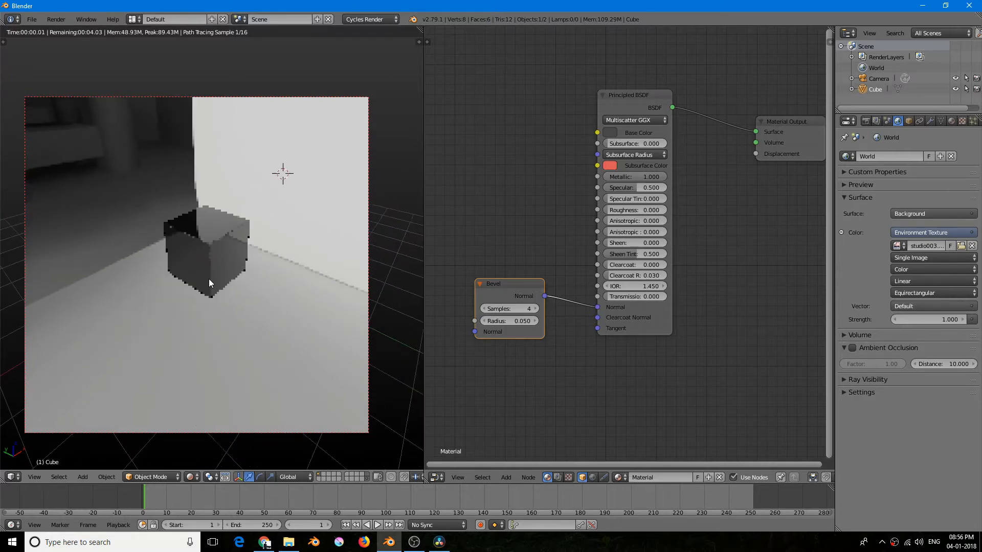
scroll(209, 281, "down", 3)
scroll(203, 271, "up", 1)
mouse_move(204, 272)
middle_mouse_down()
mouse_move(180, 268)
mouse_move(195, 272)
middle_mouse_up()
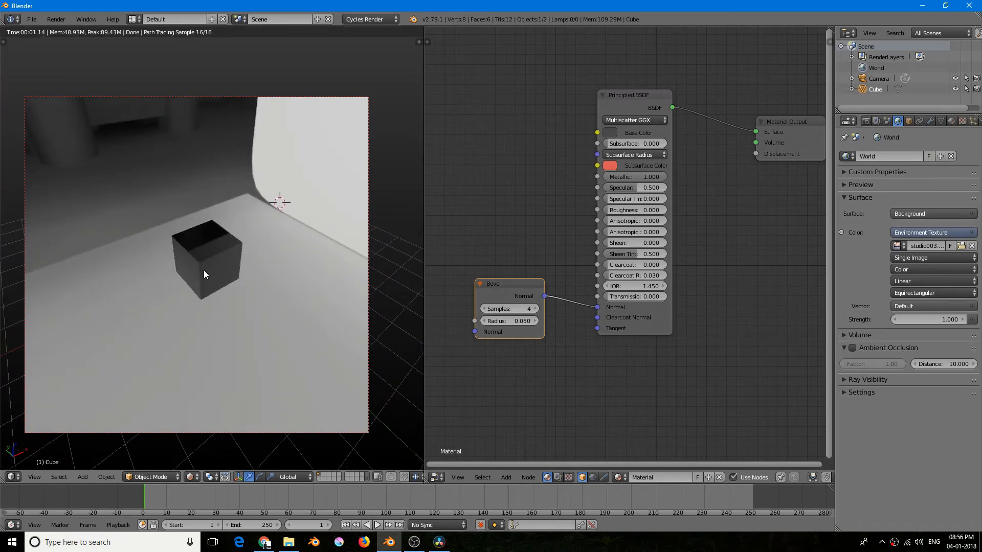
scroll(203, 271, "up", 5)
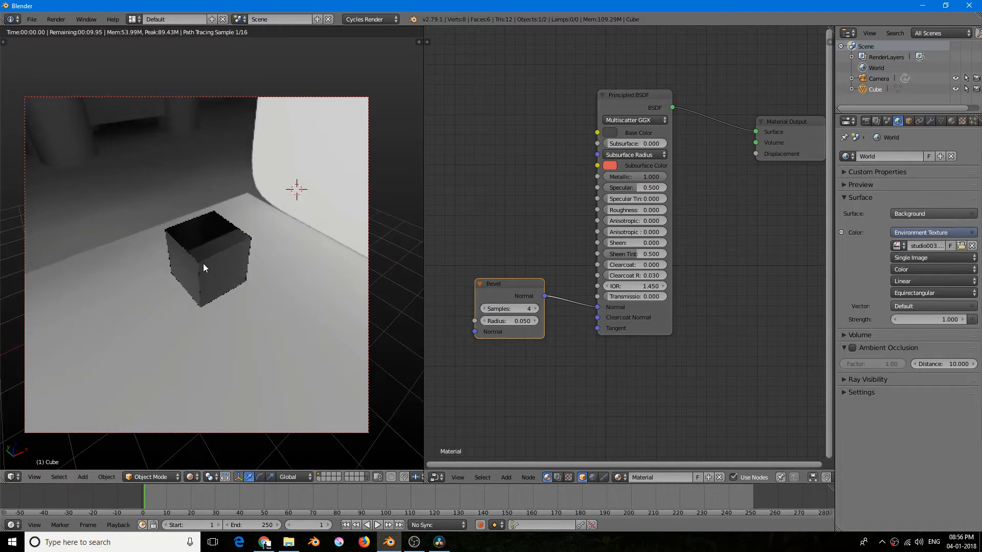
scroll(200, 272, "up", 3)
middle_click_drag(199, 272, 209, 266)
middle_click_drag(229, 186, 215, 250)
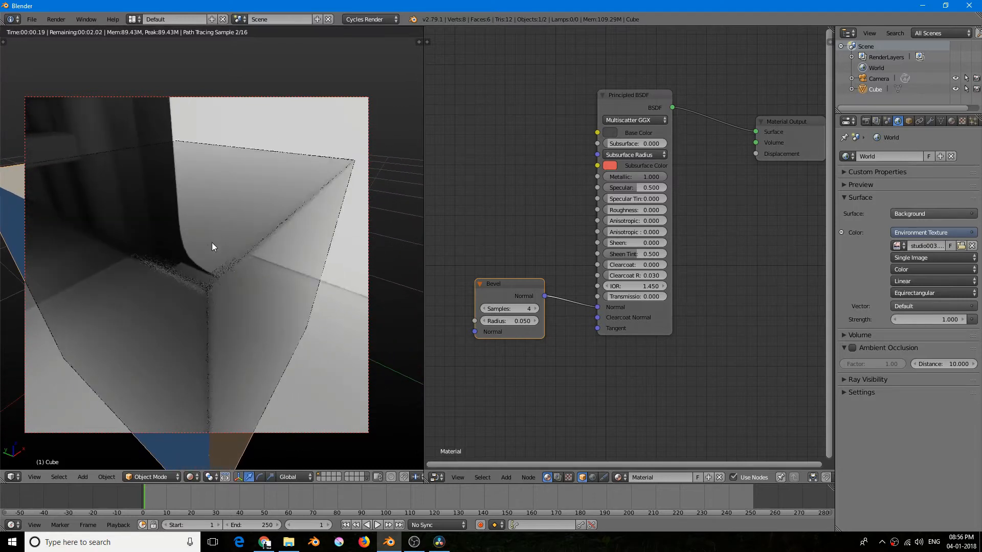
- Set the Bevel node's Samples to 16 and inspect the rendered edges of the cube
left_click(522, 307)
type("16")
key("Return")
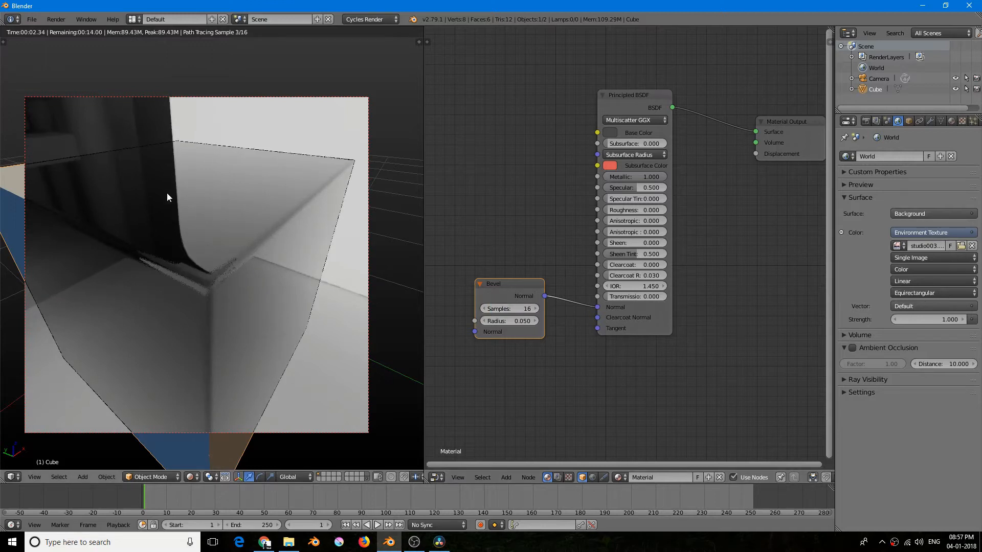
middle_click_drag(189, 185, 226, 214)
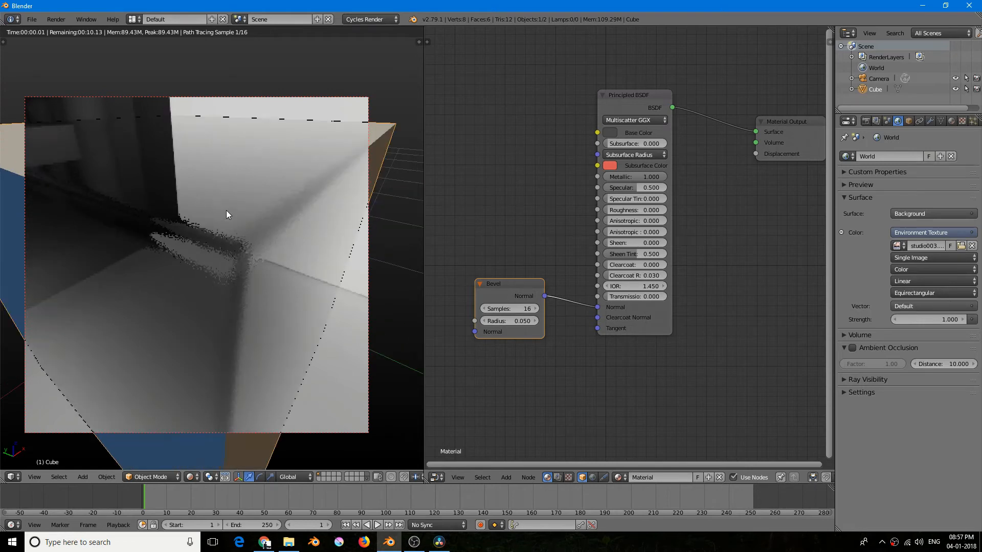
middle_click_drag(240, 251, 193, 234)
scroll(188, 264, "down", 3)
scroll(192, 240, "down", 4)
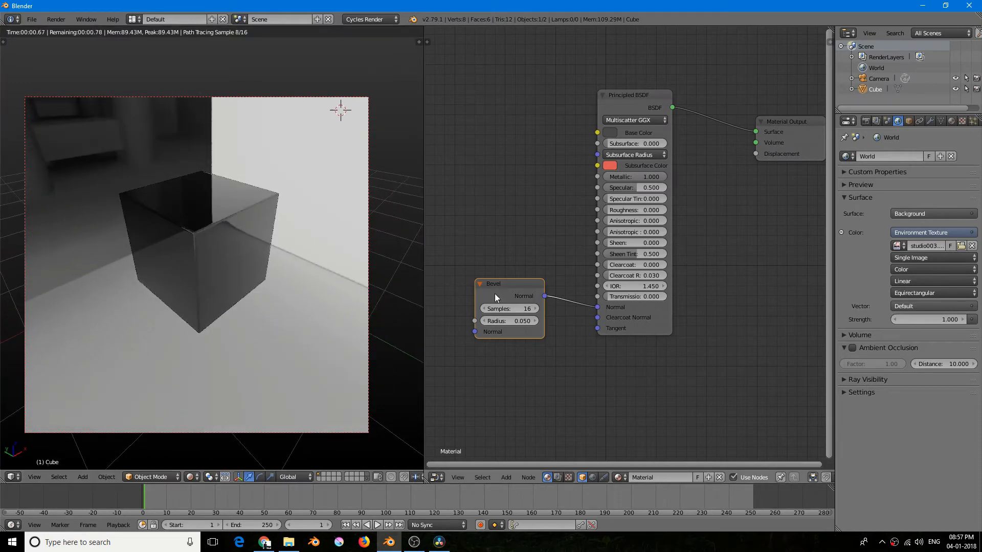
- Set the Bevel node's Samples back to 4
left_click(509, 308)
type("4")
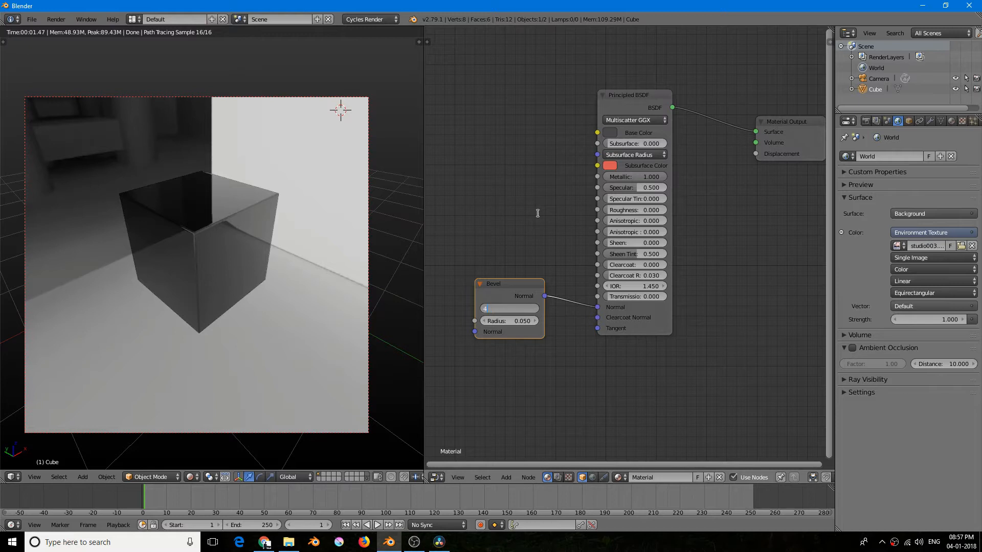
key("Return")
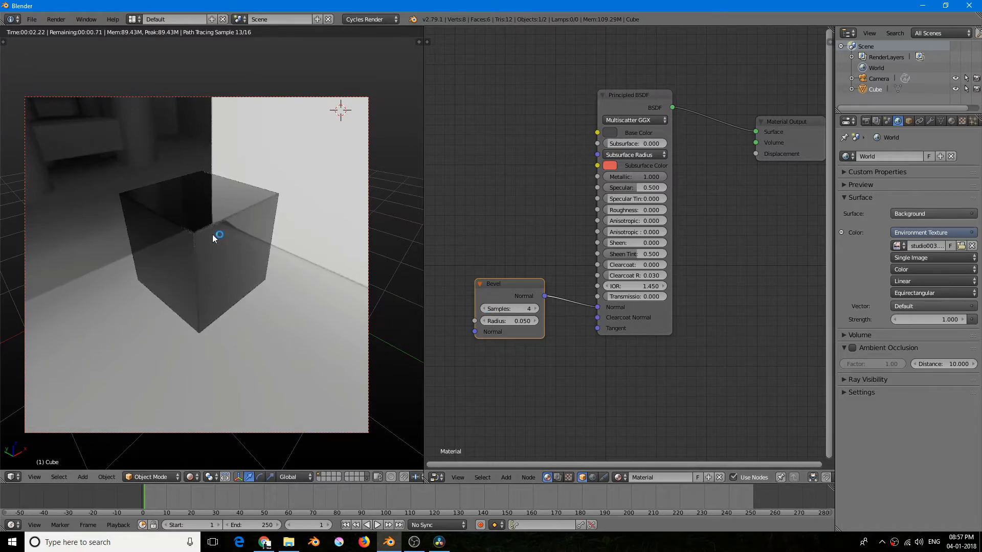
- Set the Bevel node's Radius to 0.025 and inspect the rendered edges of the cube
scroll(197, 239, "up", 2)
middle_click_drag(197, 238, 206, 239)
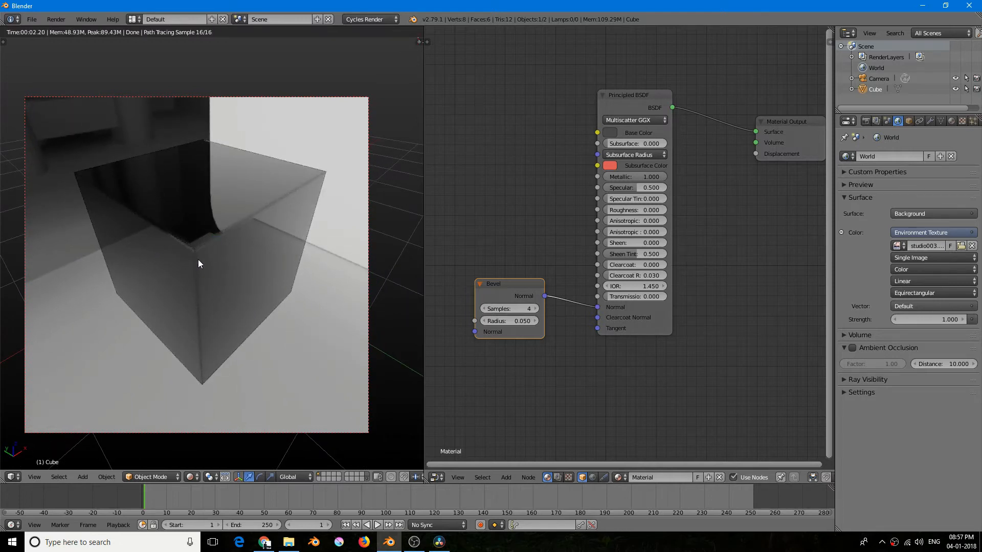
scroll(196, 240, "up", 4)
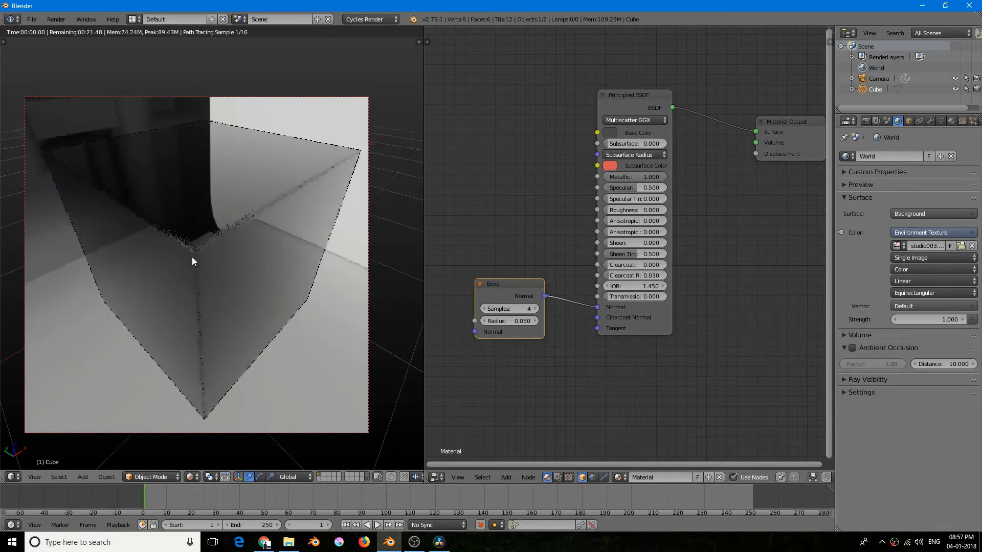
left_click(507, 320)
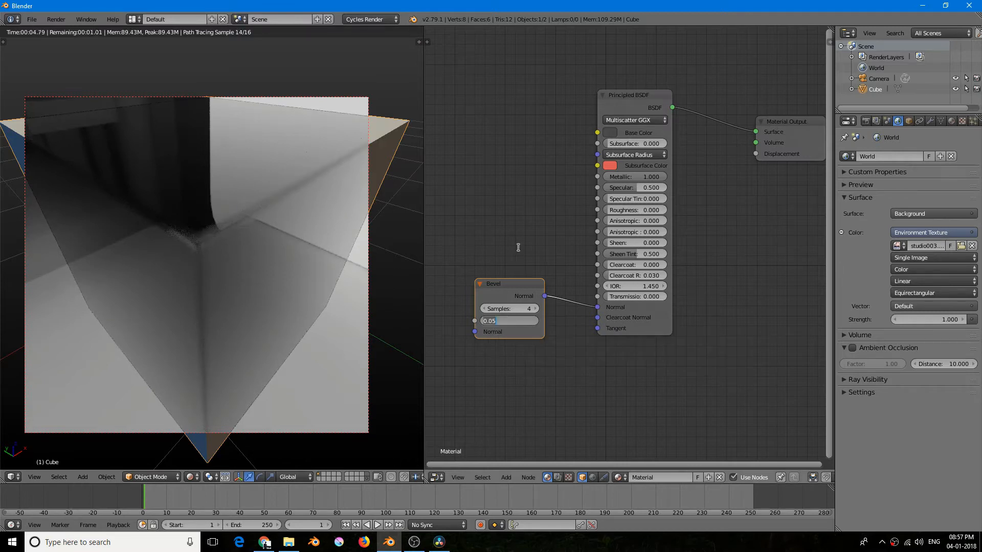
key("BackSpace")
key("Return")
scroll(290, 237, "down", 3)
mouse_move(243, 226)
middle_mouse_down()
mouse_move(210, 262)
mouse_move(243, 230)
middle_mouse_up()
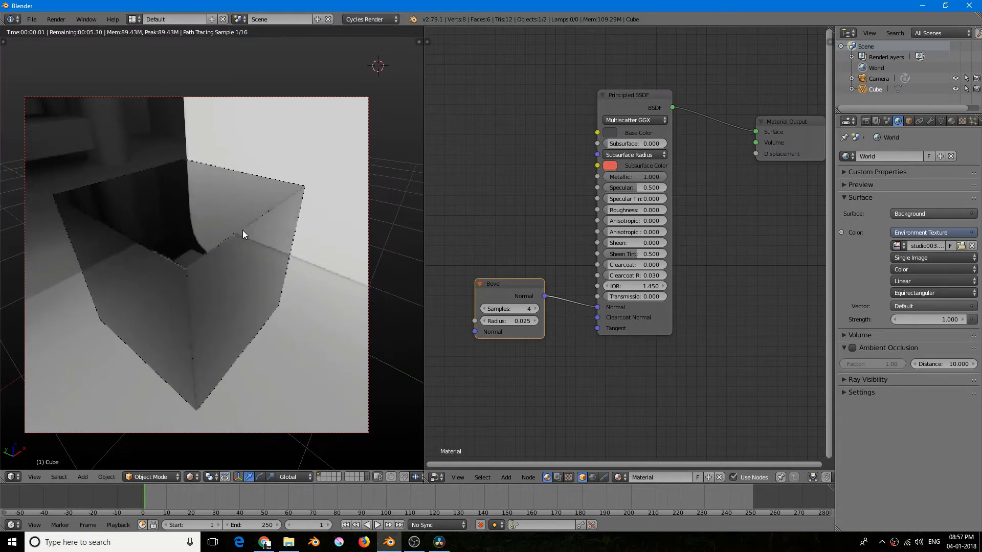
mouse_move(176, 274)
middle_mouse_down()
mouse_move(183, 269)
mouse_move(170, 266)
middle_mouse_up()
- Set the Bevel node's Radius to 0.08 and view the whole rendered cube
left_click(509, 321)
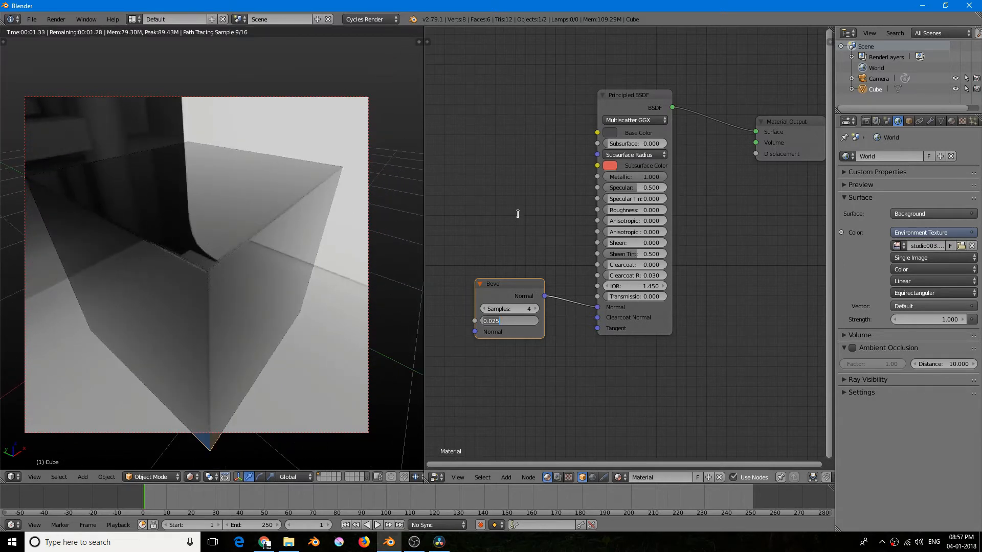
type("0.08")
key("Return")
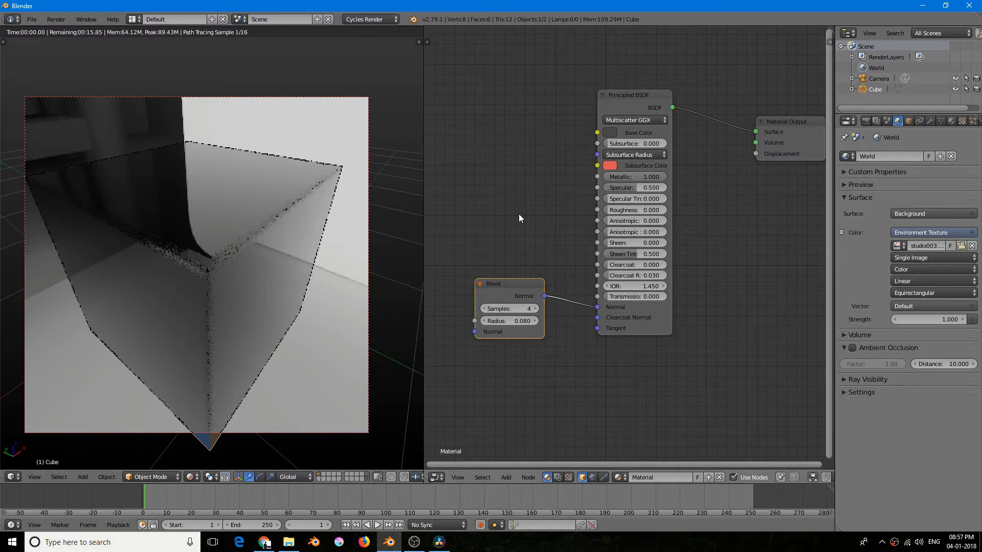
scroll(235, 258, "down", 5)
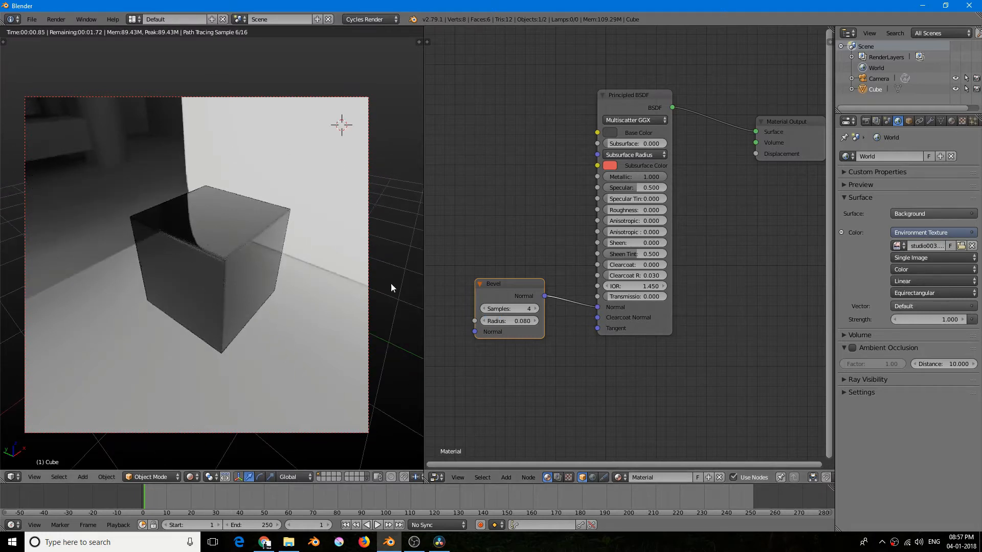
- Set the Bevel node's Samples to 12 and inspect the cube's edges from several angles
left_click(499, 306)
type("12")
key("Return")
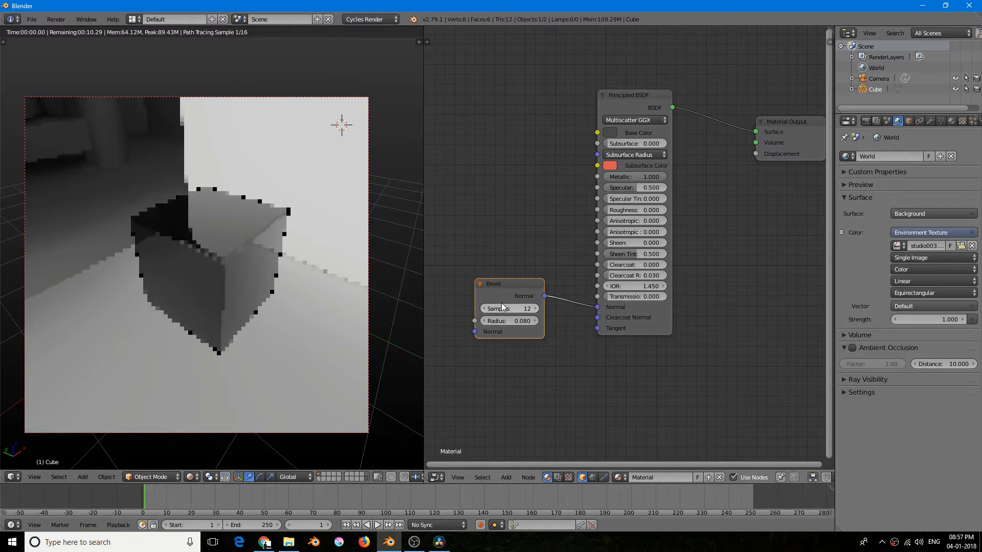
mouse_move(187, 261)
middle_mouse_down()
mouse_move(167, 263)
mouse_move(201, 277)
mouse_move(178, 248)
middle_mouse_up()
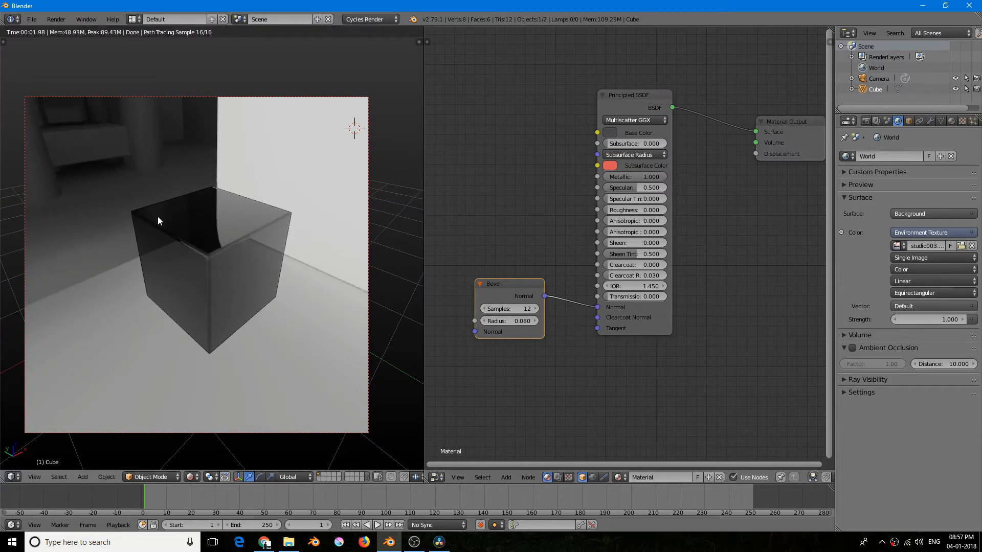
middle_click_drag(164, 228, 198, 232)
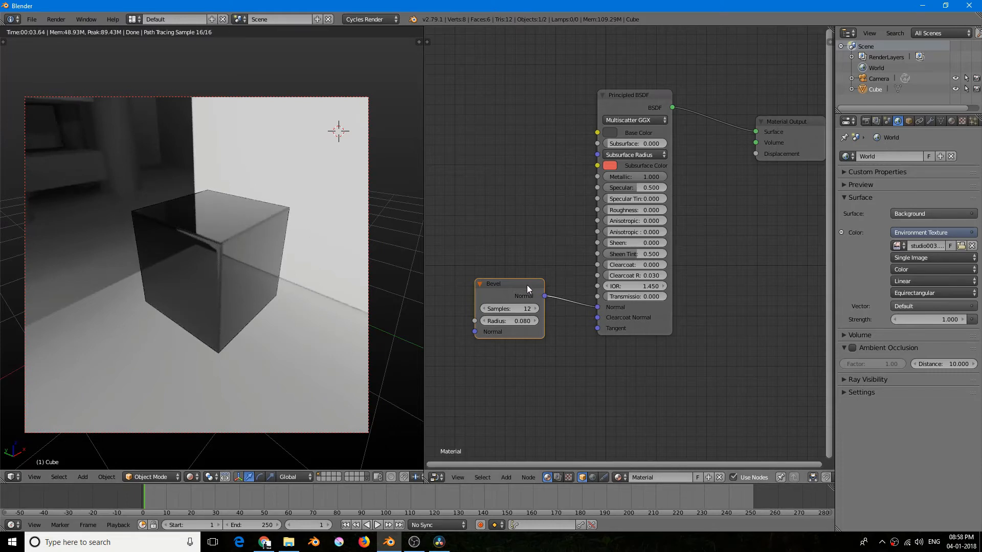
middle_click_drag(306, 258, 300, 265)
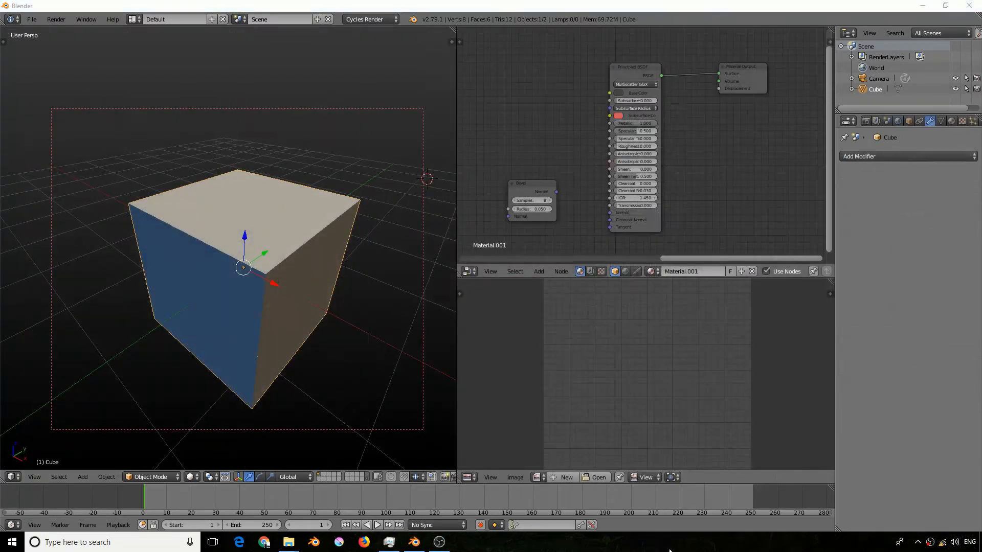
- Look over the two Image Texture nodes of Material.001 and switch the 3D viewport to rendered shading
right_click(669, 551)
left_click(591, 544)
middle_click_drag(542, 154, 687, 182)
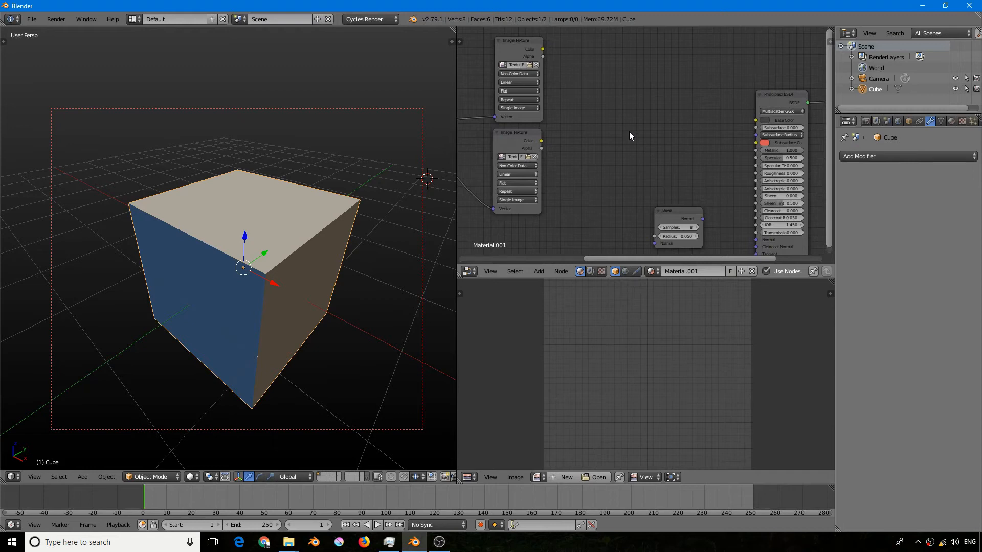
middle_click_drag(543, 164, 567, 123)
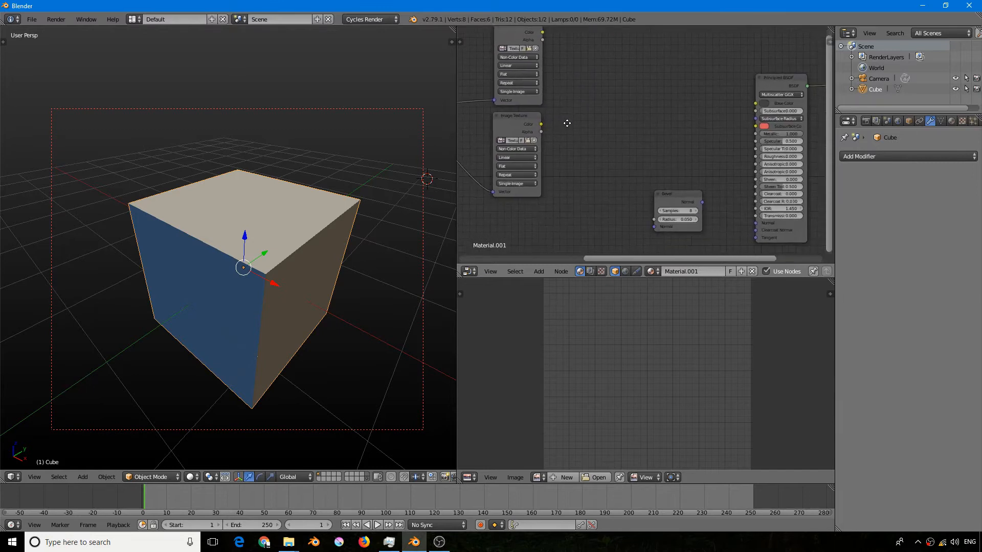
left_click(535, 119)
middle_click_drag(556, 122, 565, 184)
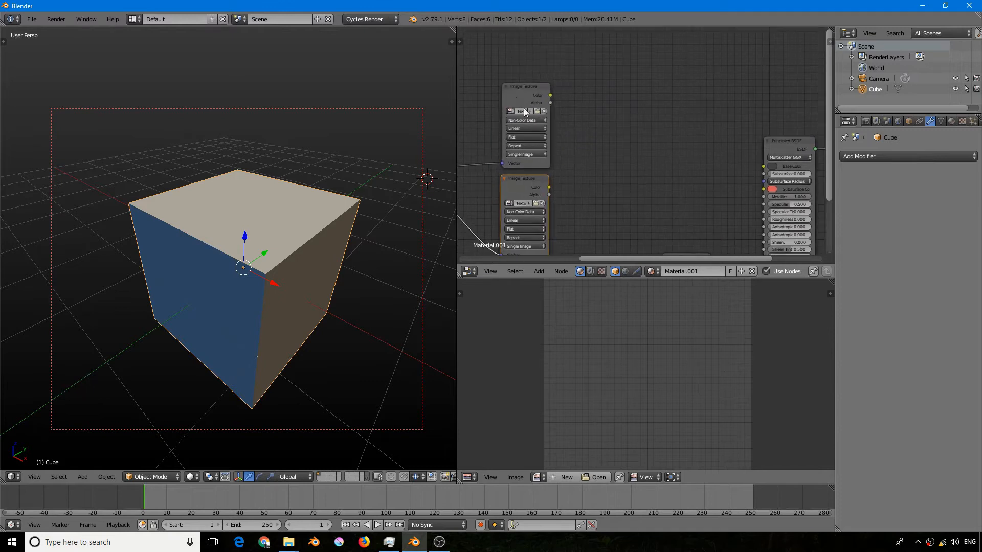
middle_click_drag(525, 111, 552, 101)
key("shift+z")
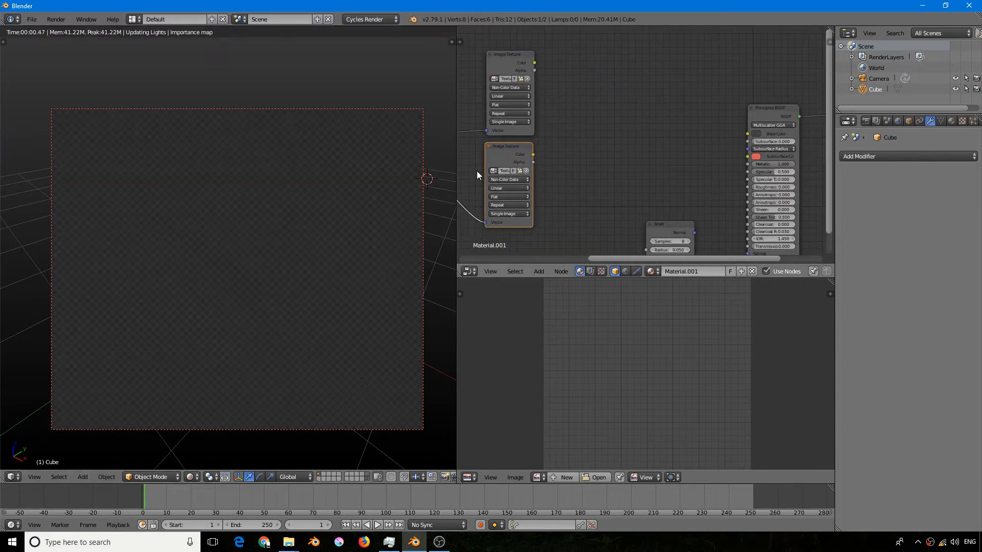
middle_click_drag(515, 152, 508, 123)
- Add a Normal Map node beside the lower Image Texture node and set its UV map to UVMap
key("shift+a")
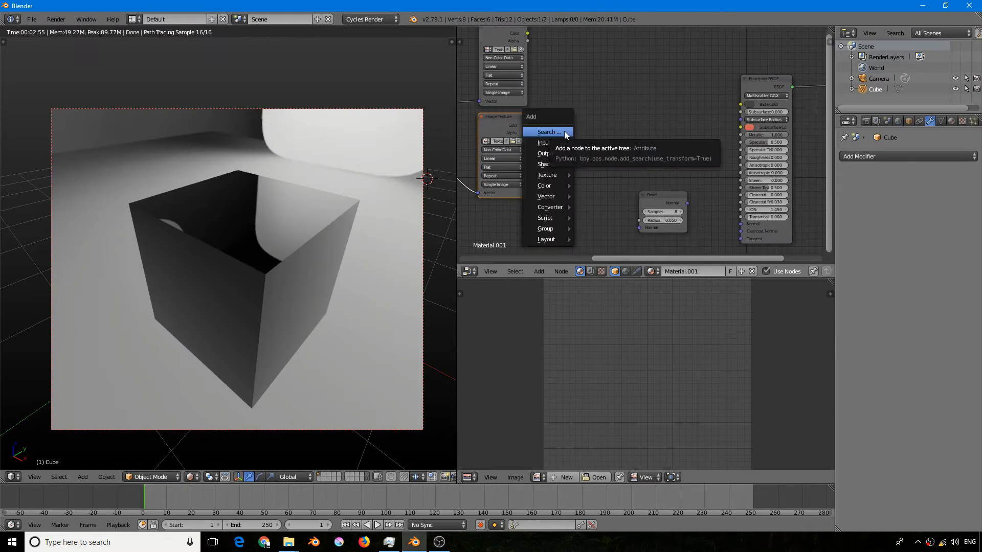
left_click(565, 132)
type("normal")
key("Down")
key("Return")
left_click(563, 131)
left_click(590, 161)
left_click(588, 172)
- Connect the lower Image Texture's Color to the Normal Map's Color and the Normal Map's output to the Principled BSDF's Normal input
left_click_drag(526, 125, 565, 177)
left_click_drag(616, 143, 742, 223)
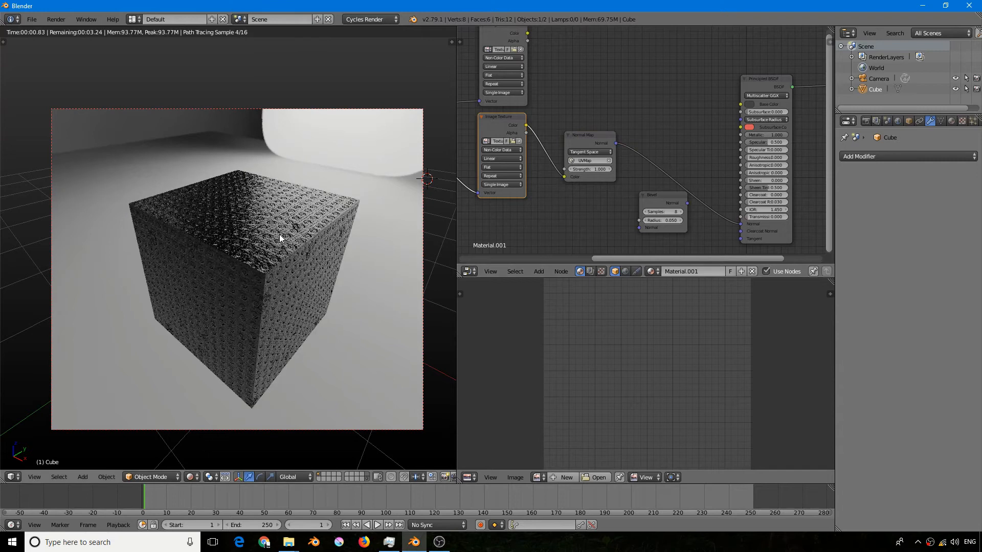
scroll(281, 286, "up", 2)
mouse_move(284, 221)
middle_mouse_down()
mouse_move(298, 214)
mouse_move(282, 212)
middle_mouse_up()
- Arrange the Bevel node directly below the Normal Map node, between the image textures and the Principled BSDF
left_click_drag(657, 194, 604, 207)
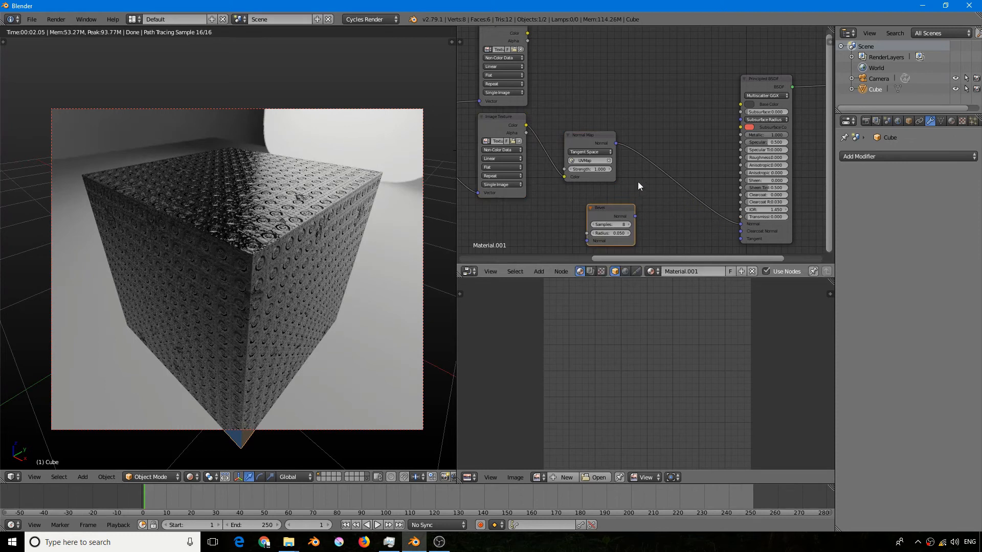
left_click_drag(594, 143, 615, 142)
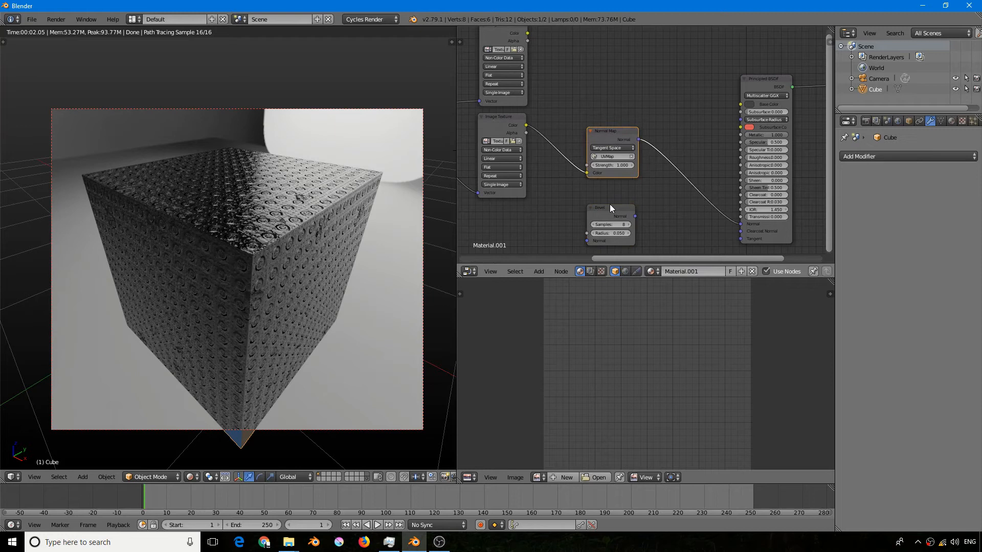
left_click_drag(610, 204, 617, 199)
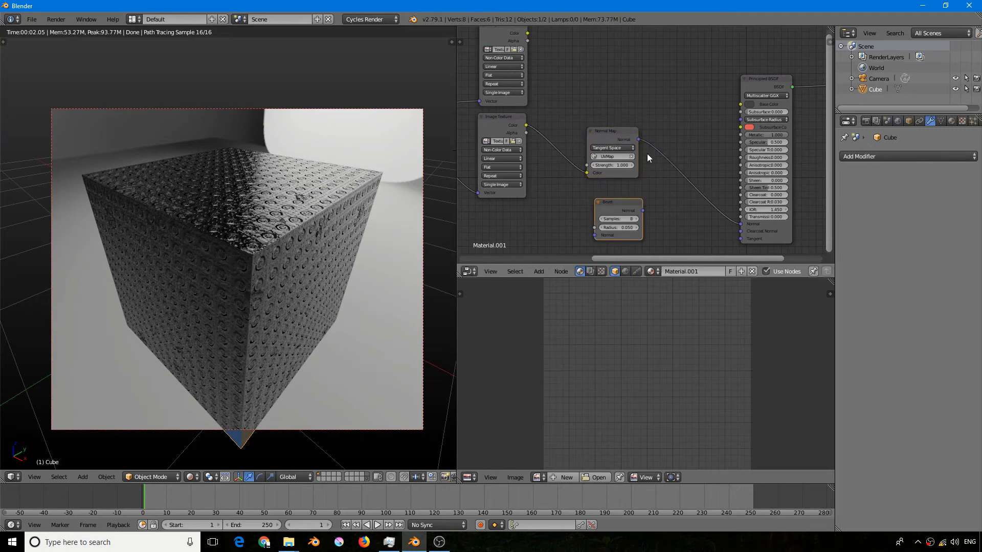
scroll(678, 185, "down", 1)
middle_click_drag(679, 185, 600, 180)
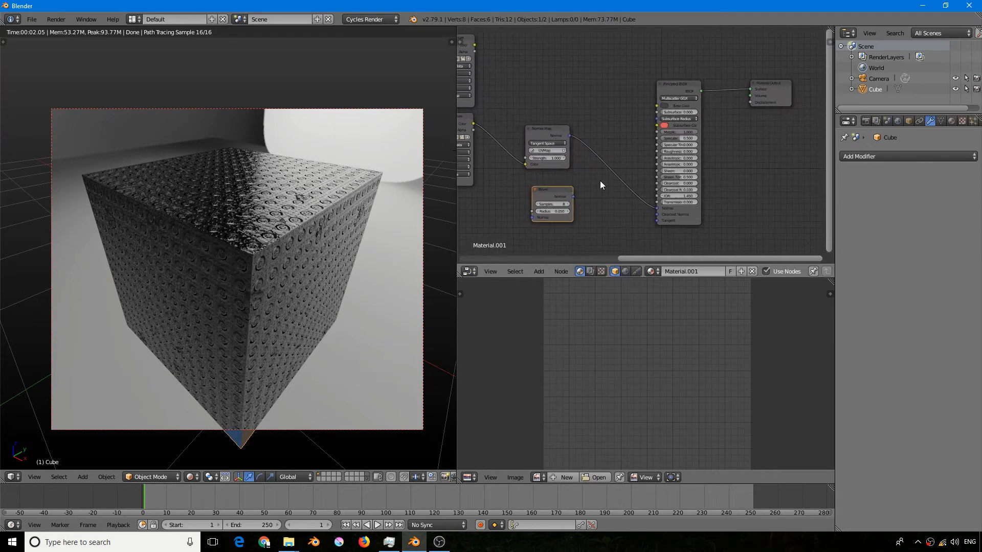
left_click_drag(643, 197, 656, 208)
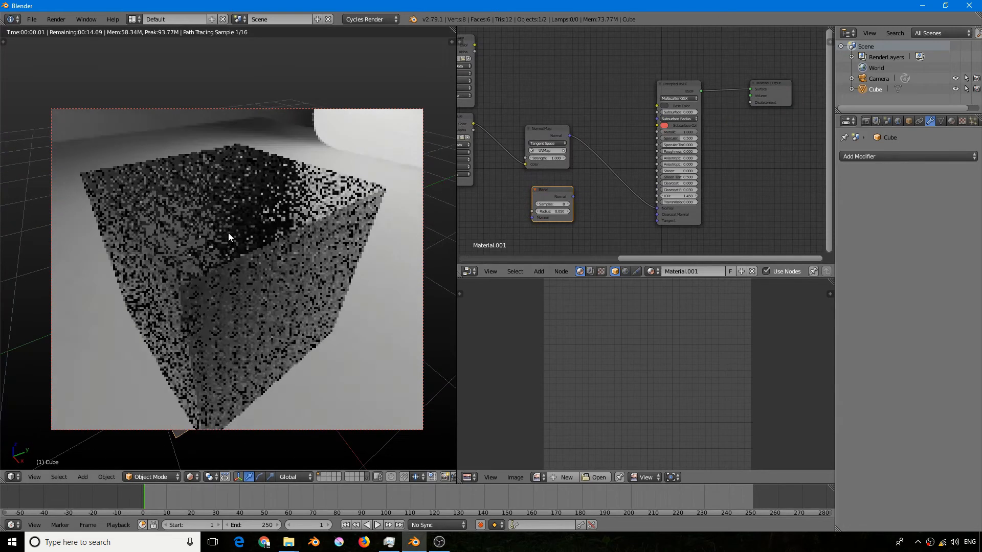
- Route the Normal Map's Normal output through the Bevel node into the Principled BSDF's Normal input and inspect the cube's textured edges
left_click_drag(544, 190, 585, 189)
left_click_drag(551, 137, 575, 218)
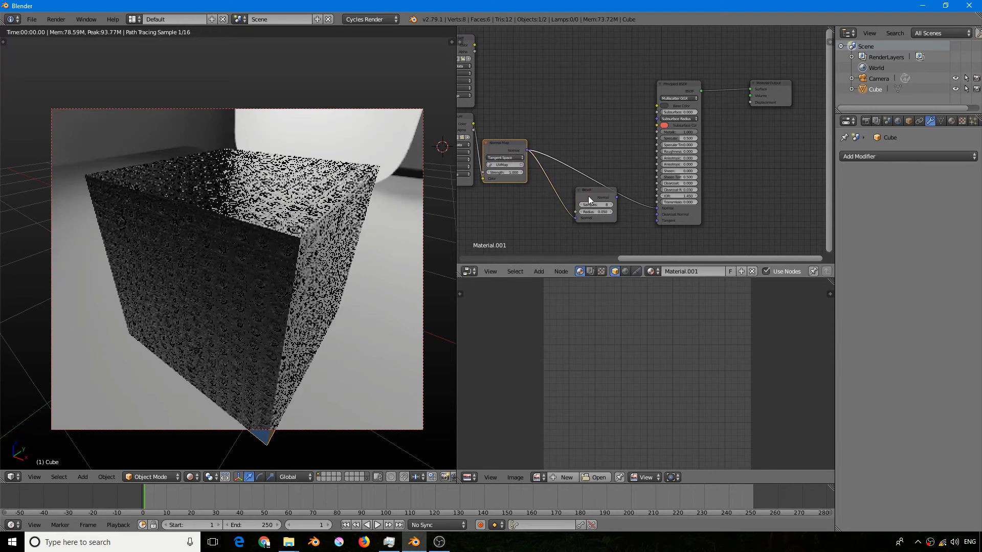
scroll(574, 216, "up", 3)
left_click_drag(594, 185, 724, 204)
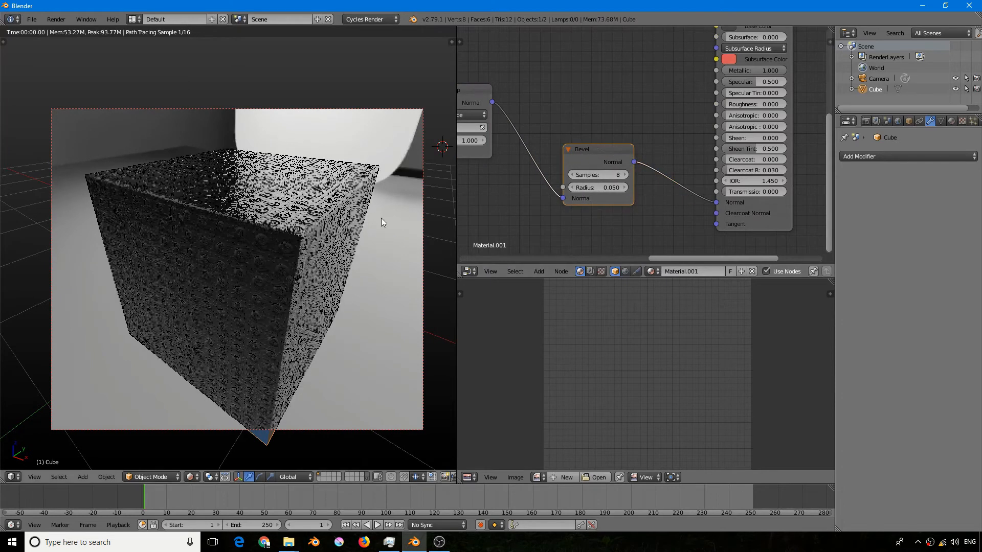
middle_click_drag(302, 244, 244, 278)
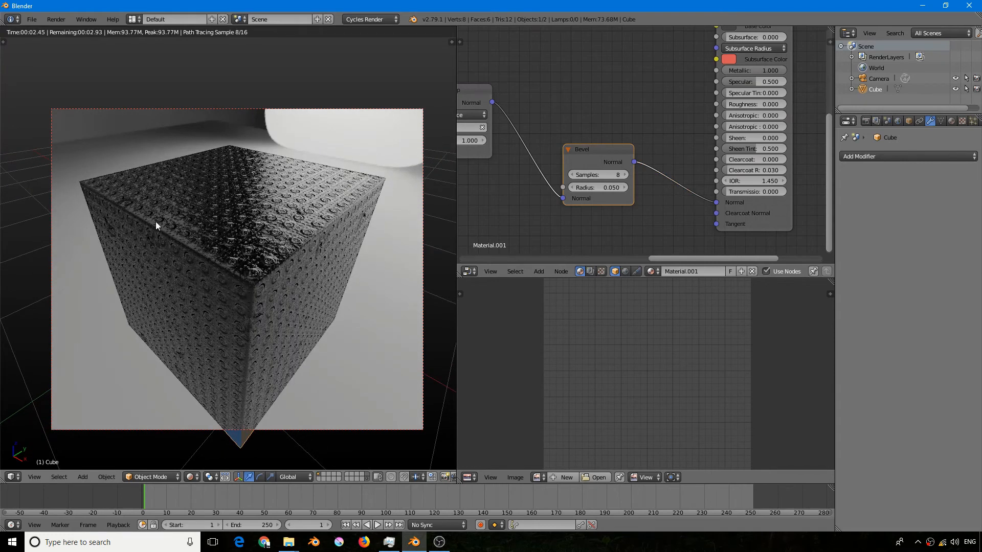
middle_click_drag(250, 246, 205, 250)
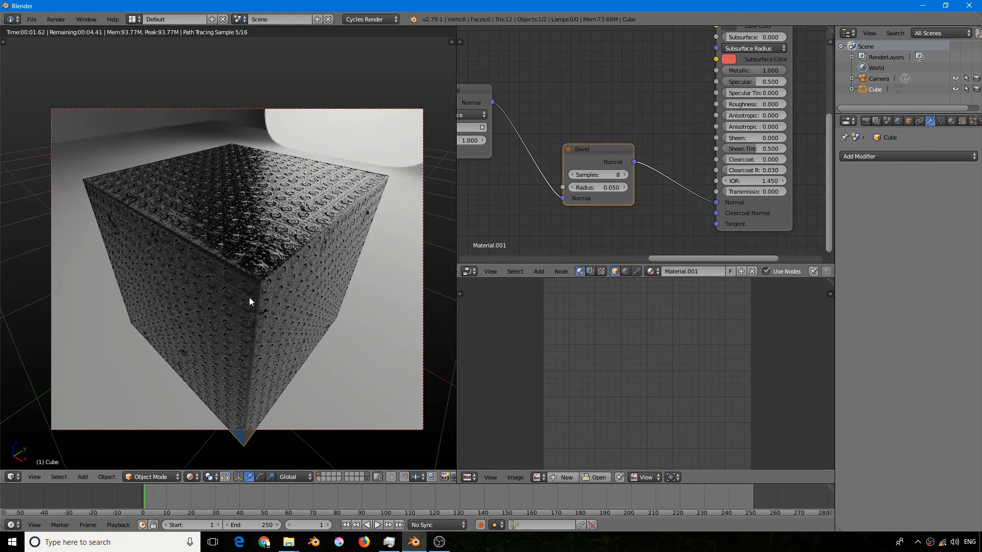
middle_click_drag(249, 379, 266, 274)
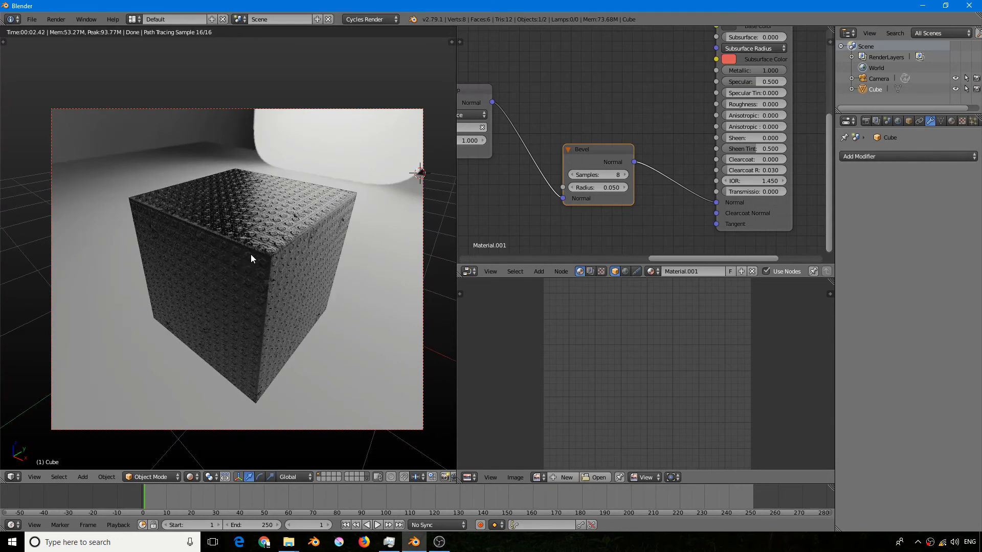
scroll(251, 253, "up", 2)
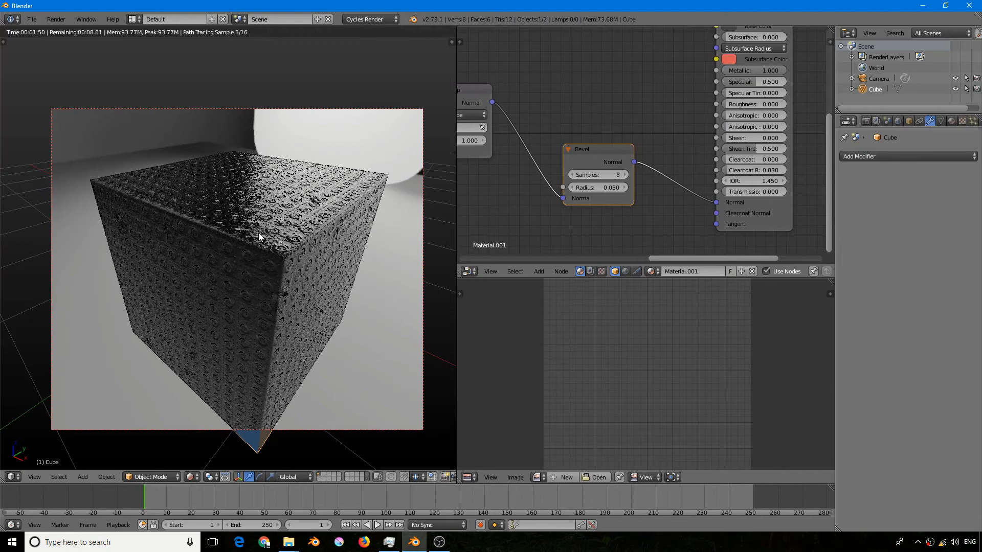
scroll(569, 182, "up", 2)
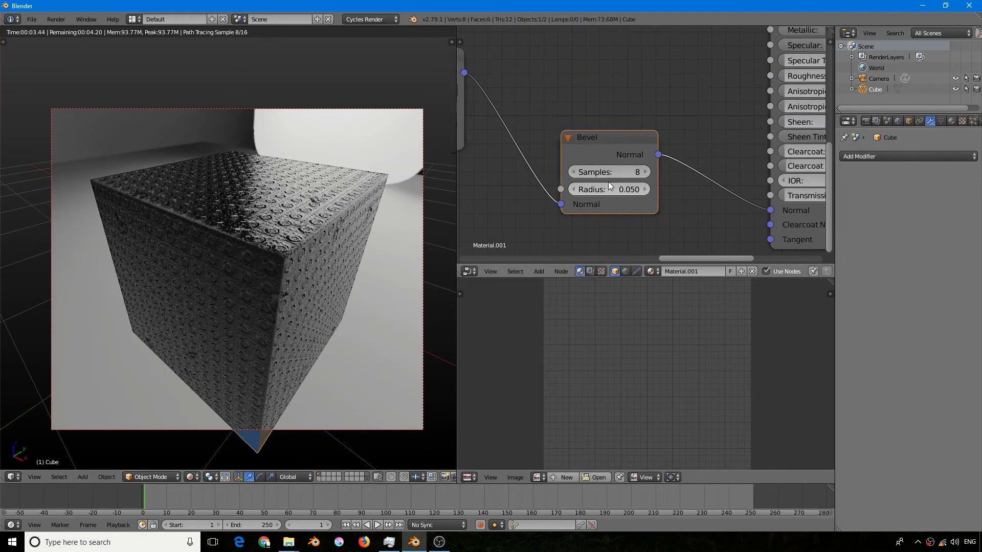
- Disconnect the Normal Map from the Bevel node's Normal input and inspect the cube's edges without the texture
scroll(609, 182, "down", 2)
middle_click_drag(311, 198, 290, 217)
left_click_drag(555, 197, 511, 143)
middle_click_drag(376, 208, 290, 174)
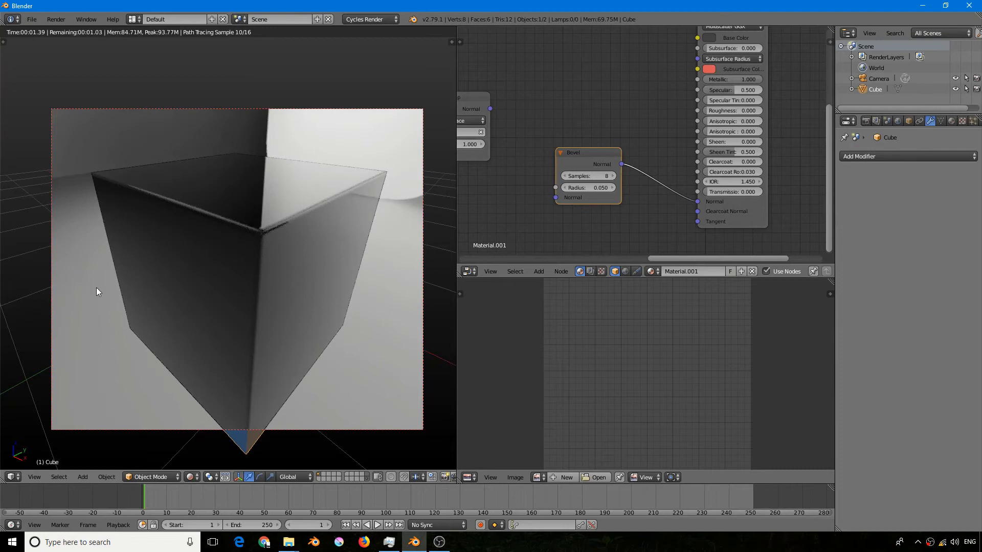
middle_click_drag(284, 393, 232, 268)
middle_click_drag(244, 218, 246, 241)
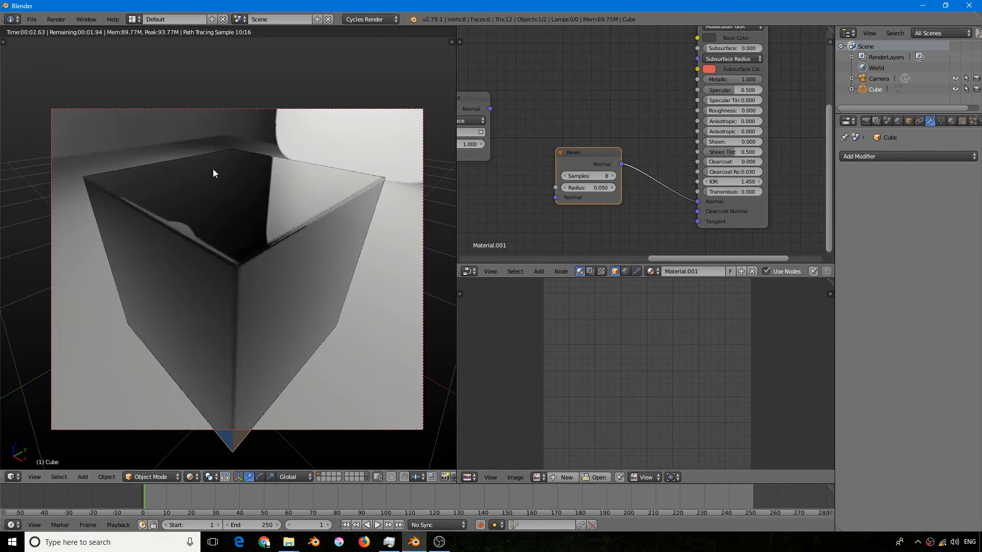
- Move the Normal Map node closer to the Bevel node and disconnect the Bevel node from the Principled BSDF's Normal input
left_click_drag(488, 113, 534, 103)
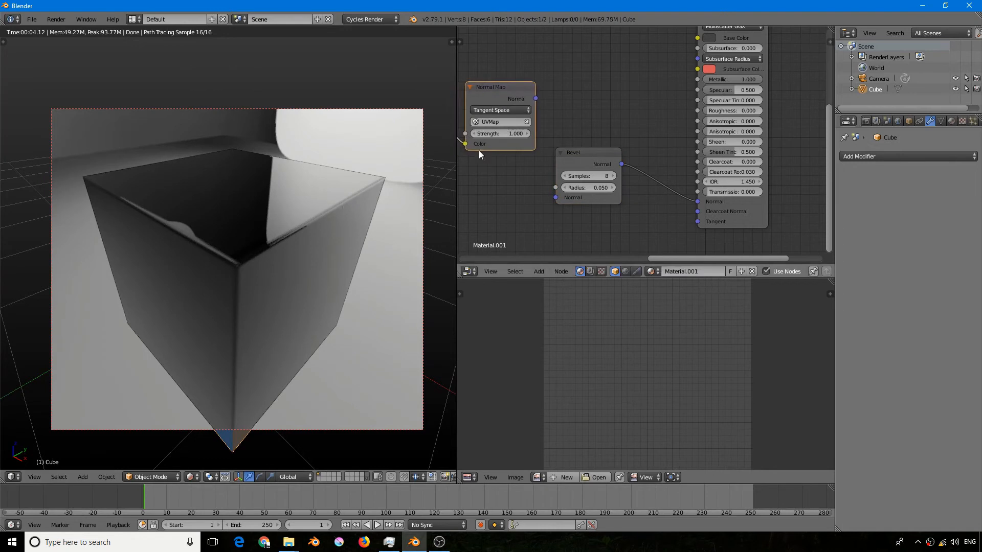
middle_click_drag(423, 172, 444, 125)
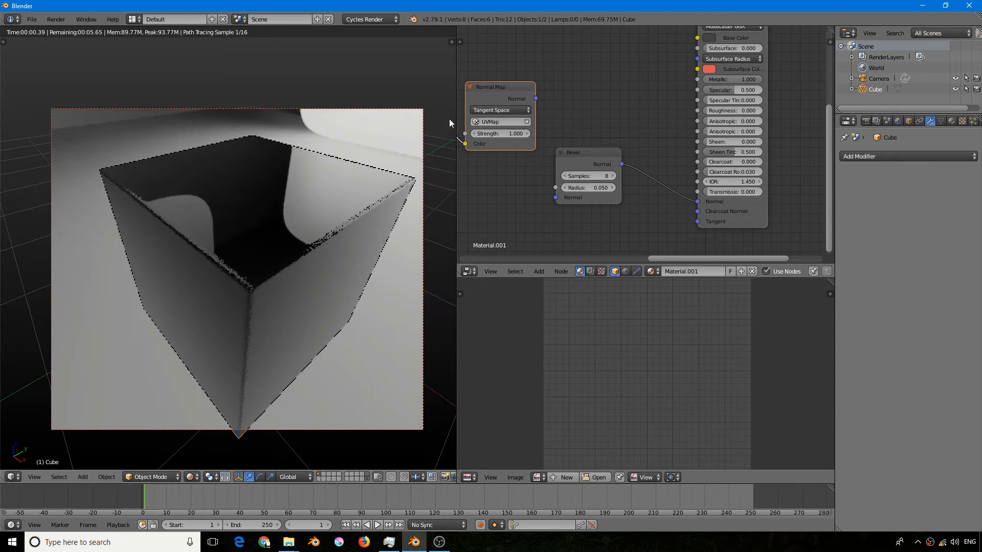
left_click_drag(535, 98, 551, 198)
scroll(539, 115, "down", 2)
middle_click_drag(529, 104, 650, 219)
- Add a Bump node beside the upper Image Texture node in the cube's material
scroll(580, 195, "down", 1)
scroll(581, 199, "down", 1)
left_click(519, 90)
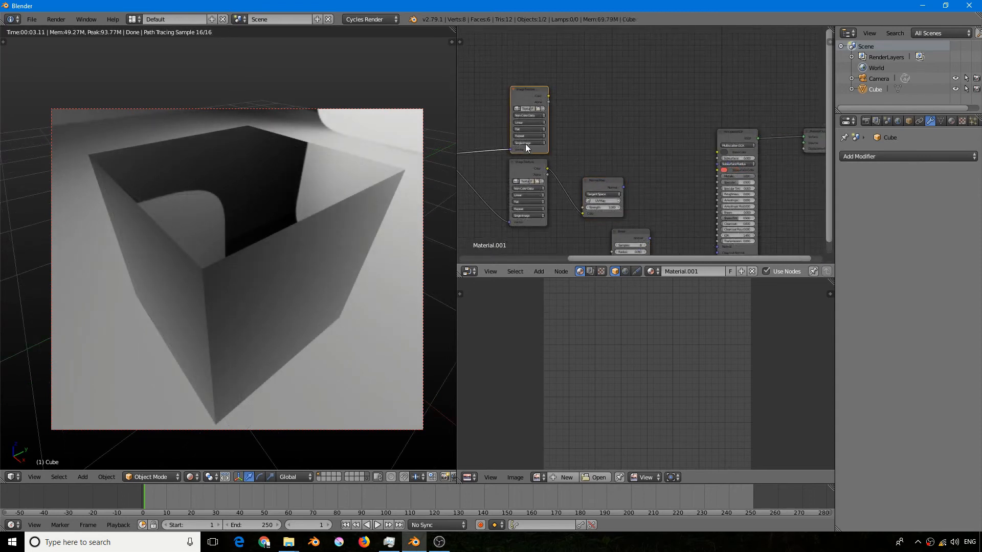
scroll(529, 135, "up", 1)
scroll(573, 118, "up", 1)
key("shift+a")
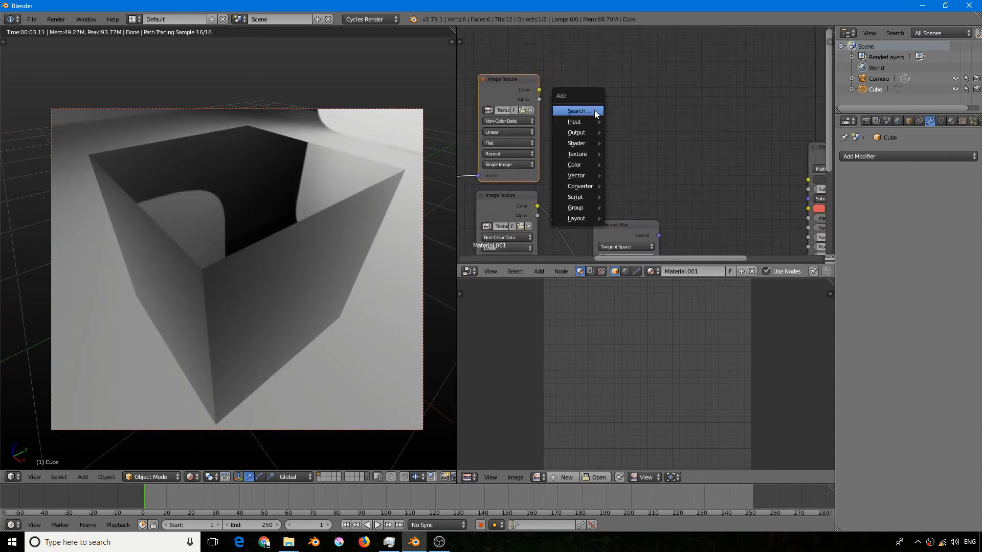
left_click(594, 111)
type("bump")
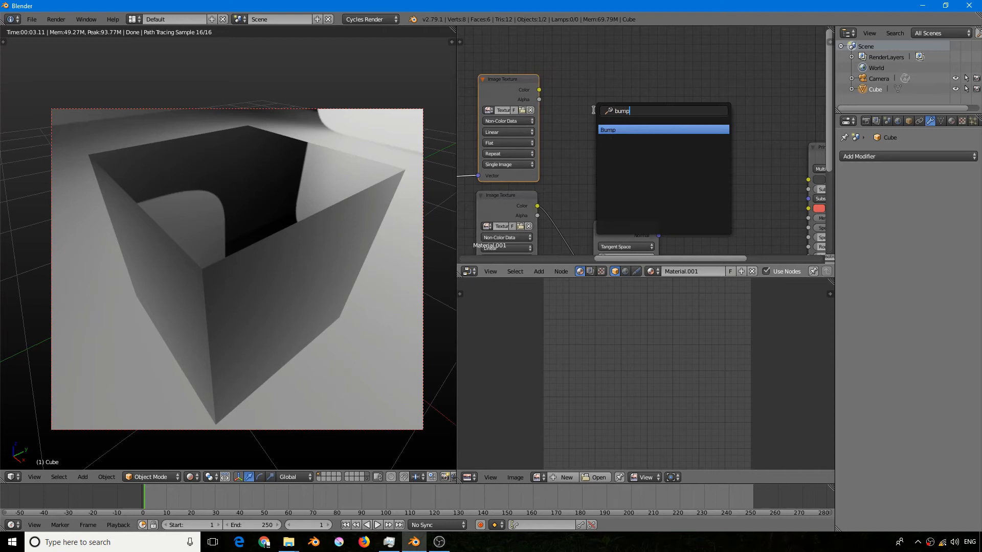
key("Return")
left_click(646, 120)
- Delete the Normal Map node and move the Bevel node below the Bump node
middle_click_drag(618, 225, 683, 129)
left_click(620, 166)
key("x")
left_click_drag(710, 228, 690, 167)
scroll(690, 167, "down", 2)
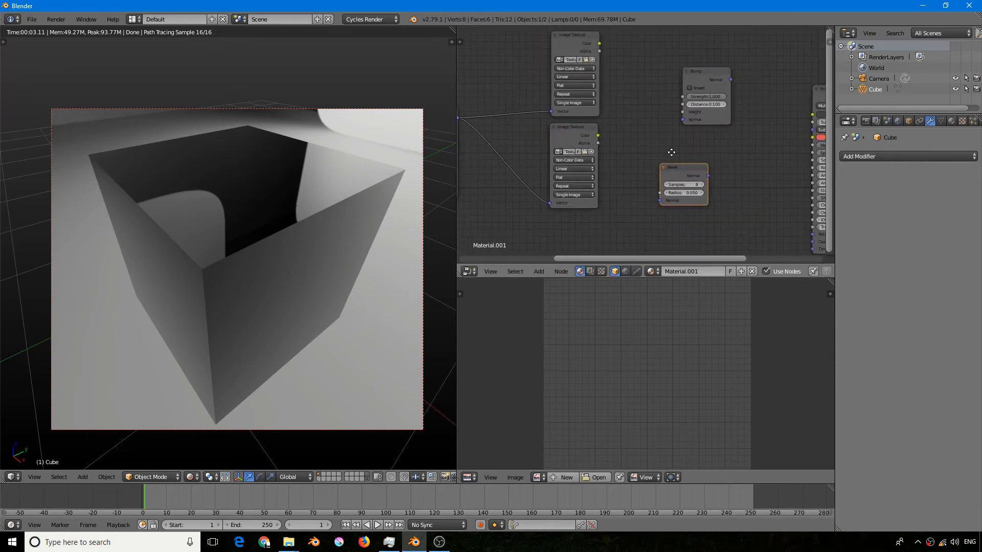
- Connect the upper Image Texture's Color to the Bump node's Height and arrange the Bump and Bevel nodes in a column
left_click_drag(560, 53, 644, 122)
left_click_drag(645, 178, 726, 201)
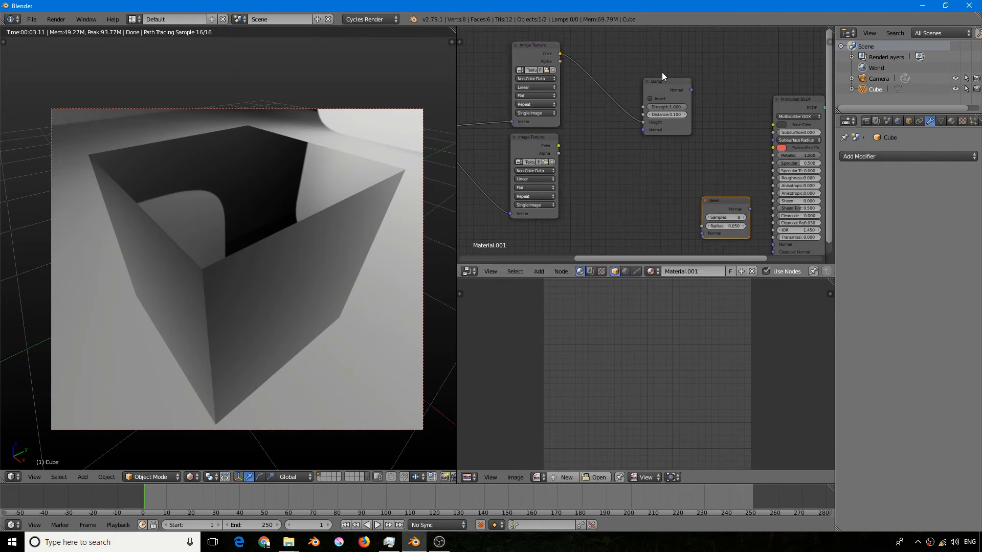
left_click_drag(662, 81, 632, 88)
left_click_drag(713, 201, 619, 196)
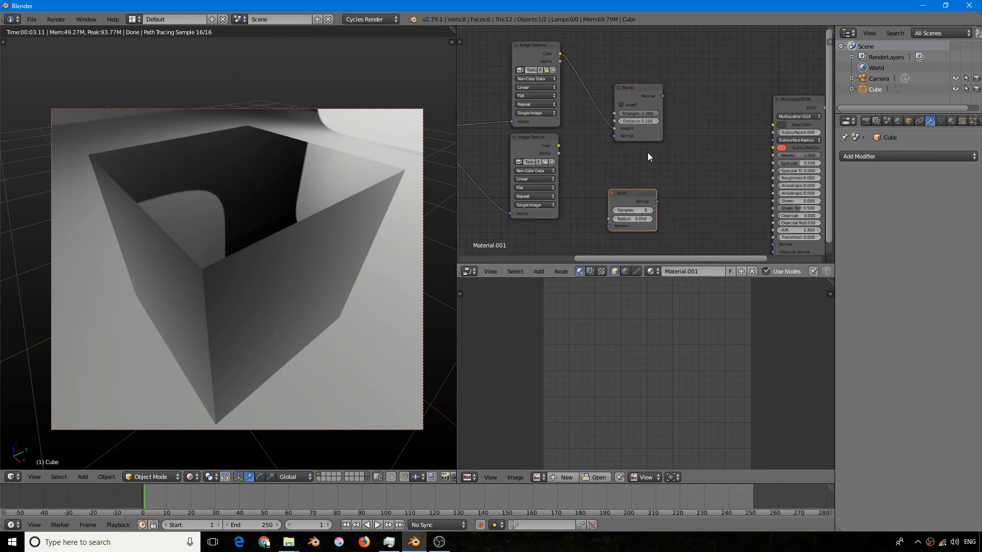
- Connect the Bump node's Normal output directly to the Principled BSDF's Normal input and inspect the brick texture on the cube
scroll(647, 152, "down", 1)
left_click_drag(660, 104, 755, 232)
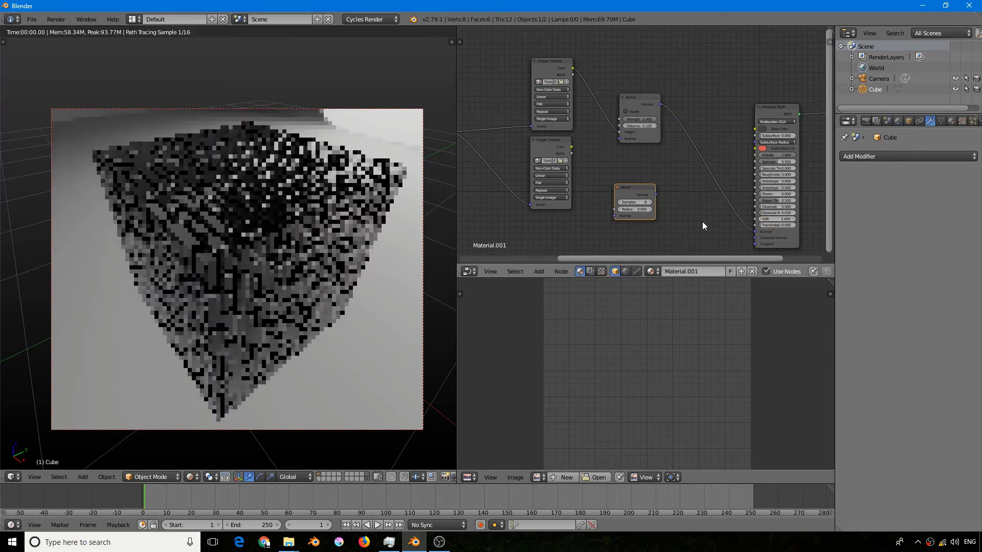
mouse_move(321, 216)
middle_mouse_down()
mouse_move(312, 222)
mouse_move(321, 229)
mouse_move(331, 217)
middle_mouse_up()
scroll(262, 249, "up", 2)
scroll(262, 250, "down", 2)
- Route the Bump node's Normal output through the Bevel node into the Principled BSDF's Normal input and inspect the cube's edges
middle_click_drag(627, 162, 607, 149)
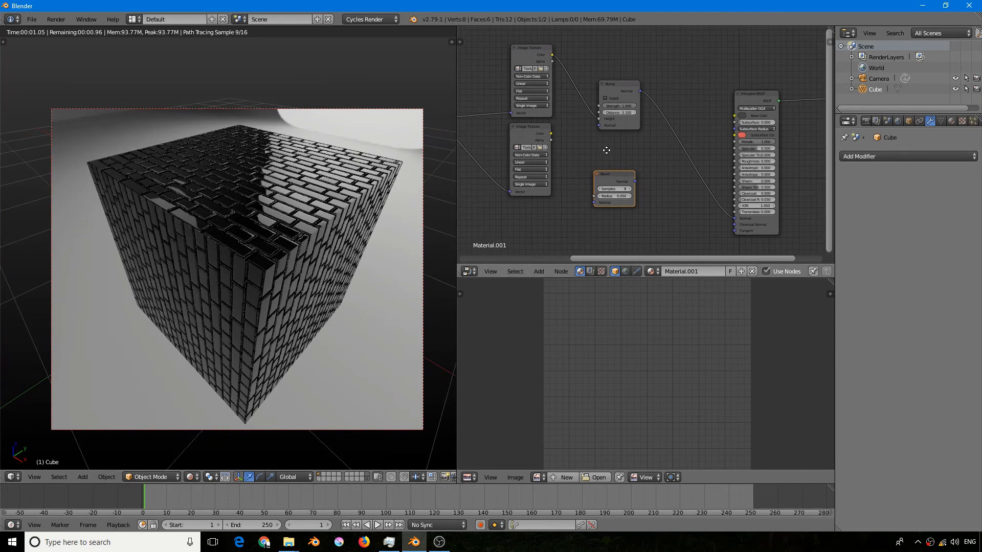
left_click_drag(610, 176, 670, 183)
left_click_drag(640, 92, 735, 218)
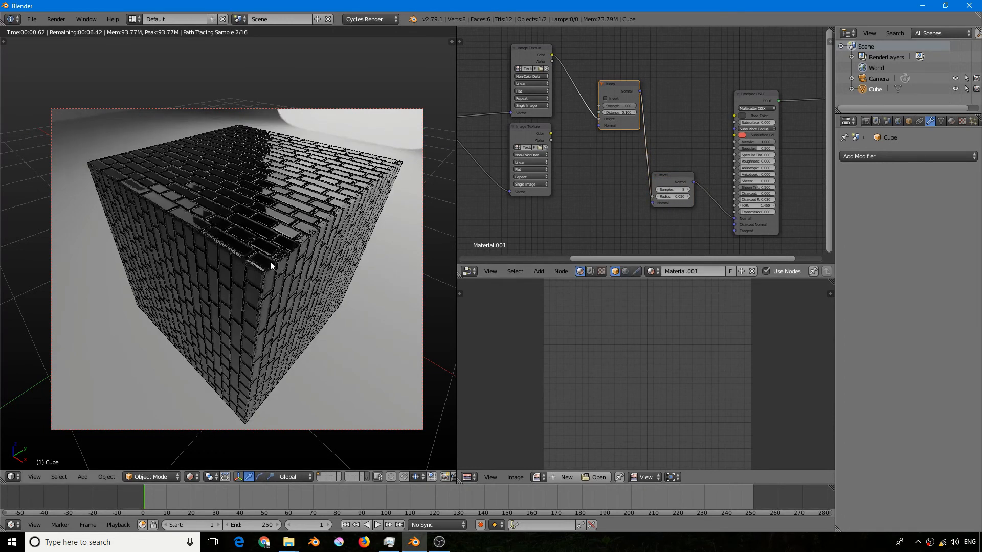
scroll(350, 194, "down", 5)
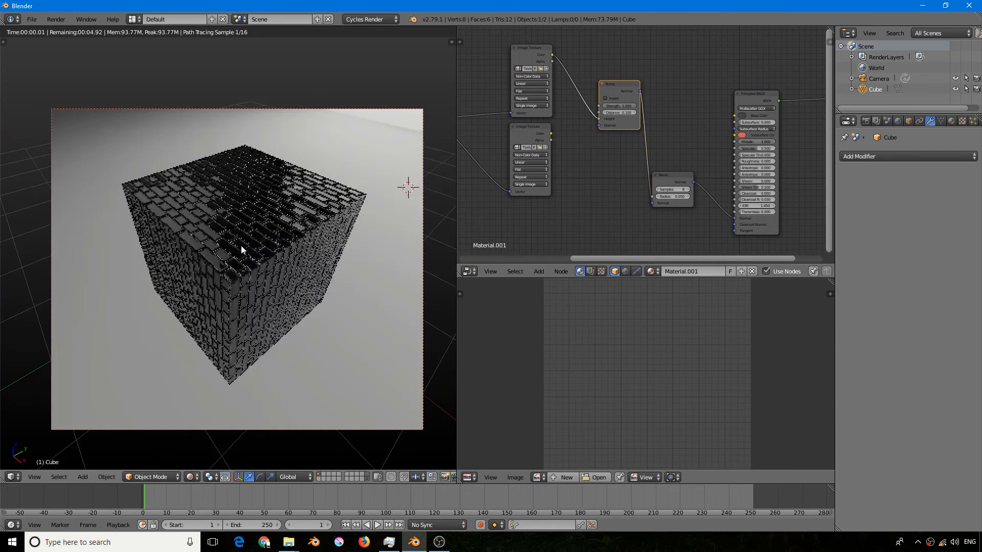
scroll(256, 215, "up", 2)
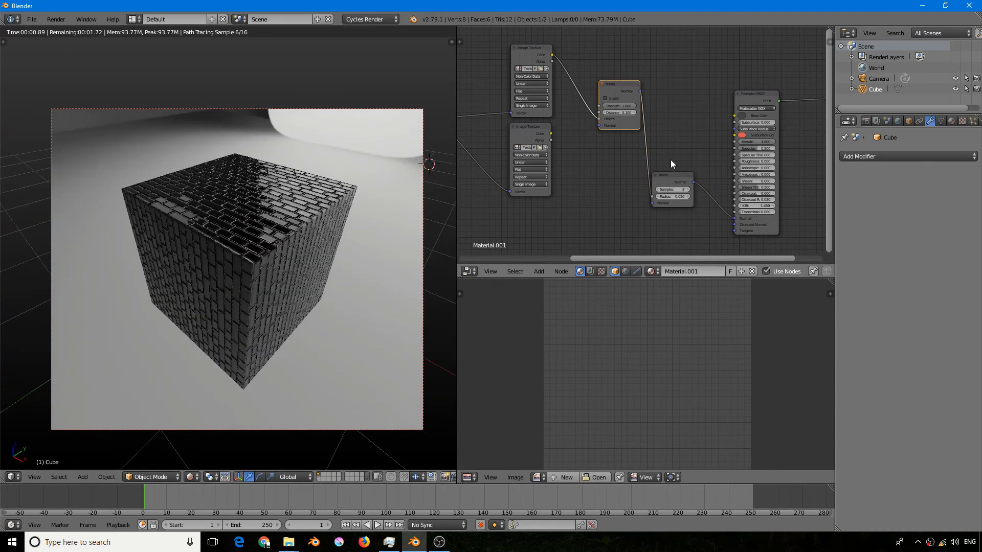
- Reverse the node order, feeding the Bevel's Normal into the Bump's Normal input and the Bump's output into the Principled BSDF
left_click_drag(669, 179, 632, 193)
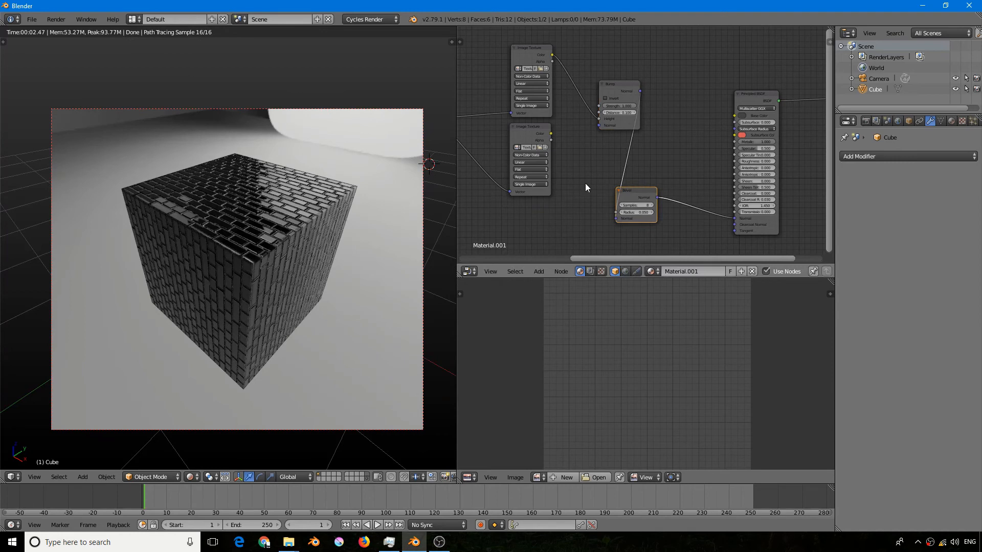
scroll(247, 248, "up", 2)
left_click_drag(620, 85, 678, 115)
mouse_move(651, 173)
left_mouse_down("ctrl")
mouse_move(654, 191)
mouse_move(682, 210)
mouse_move(587, 198)
mouse_move(662, 159)
left_mouse_up("ctrl")
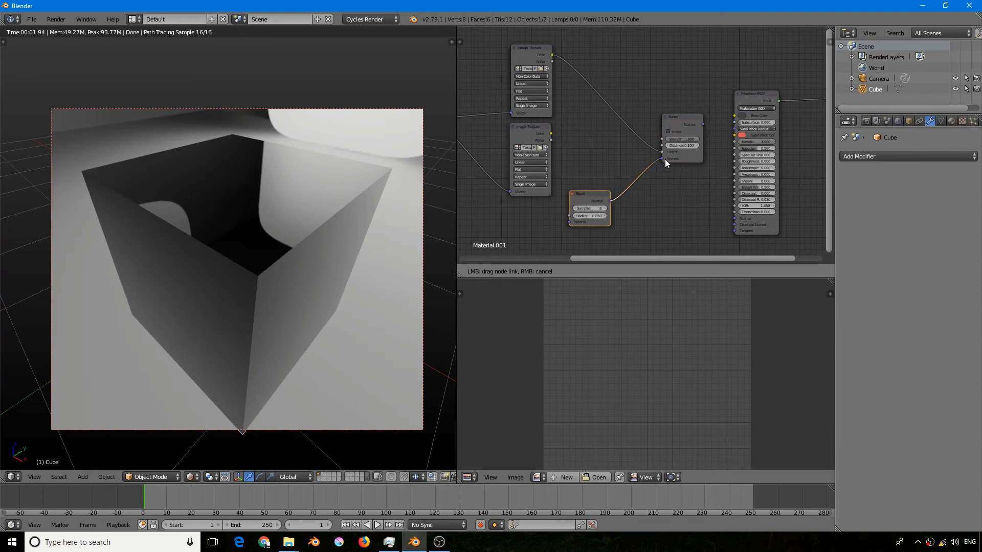
left_click_drag(703, 125, 735, 218)
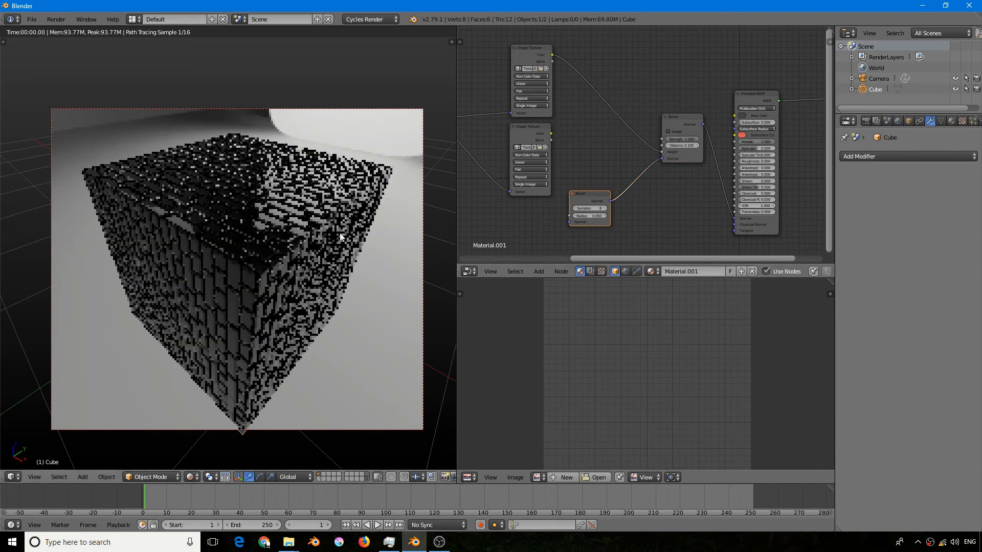
- Space out the Bevel and Bump nodes to show the Bevel feeding the Bump, and examine the rendered edges
left_click_drag(594, 195, 618, 183)
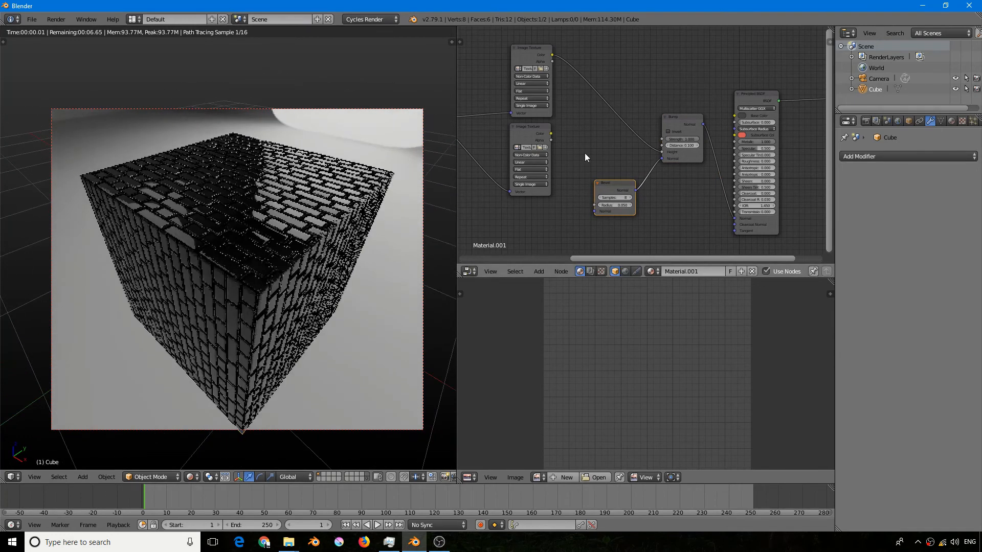
mouse_move(684, 118)
left_mouse_down()
mouse_move(660, 100)
mouse_move(672, 105)
left_mouse_up()
left_click_drag(617, 182, 584, 193)
mouse_move(670, 112)
left_mouse_down()
mouse_move(652, 109)
mouse_move(660, 109)
left_mouse_up()
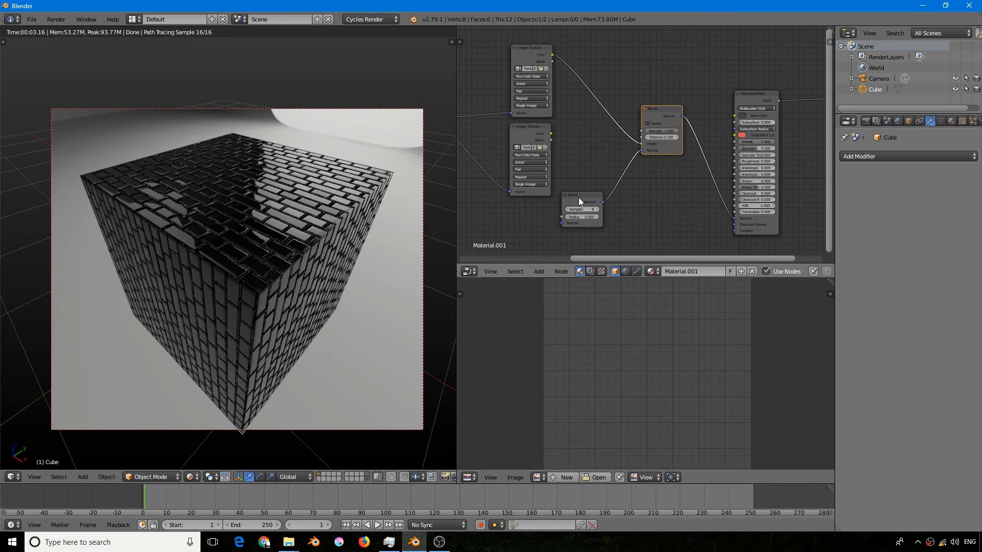
- Unlink the Bevel from the Bump, chain the Bump through the Bevel's Normal input into the Principled BSDF, and inspect the cube
left_click_drag(582, 194, 640, 211)
left_click_drag(624, 181, 679, 176, "ctrl")
left_click_drag(638, 211, 676, 203)
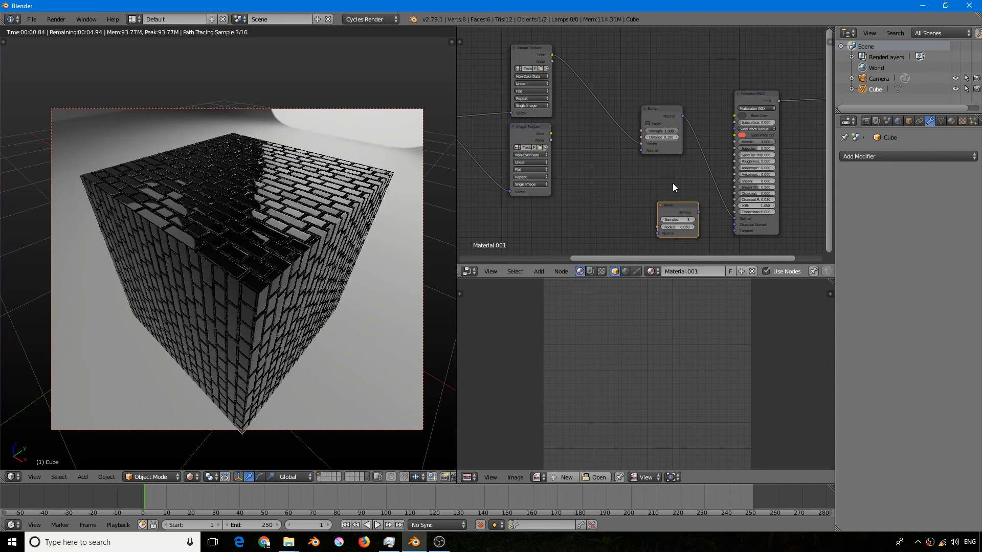
mouse_move(658, 106)
left_mouse_down()
mouse_move(609, 122)
mouse_move(606, 139)
mouse_move(635, 147)
mouse_move(657, 233)
mouse_move(734, 219)
left_mouse_up()
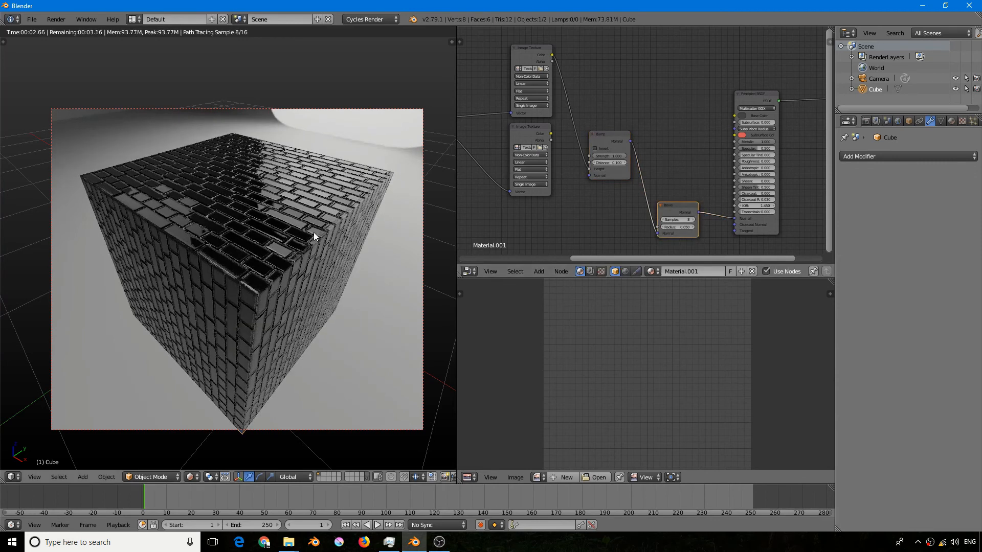
scroll(314, 232, "down", 2)
middle_click_drag(314, 232, 295, 231)
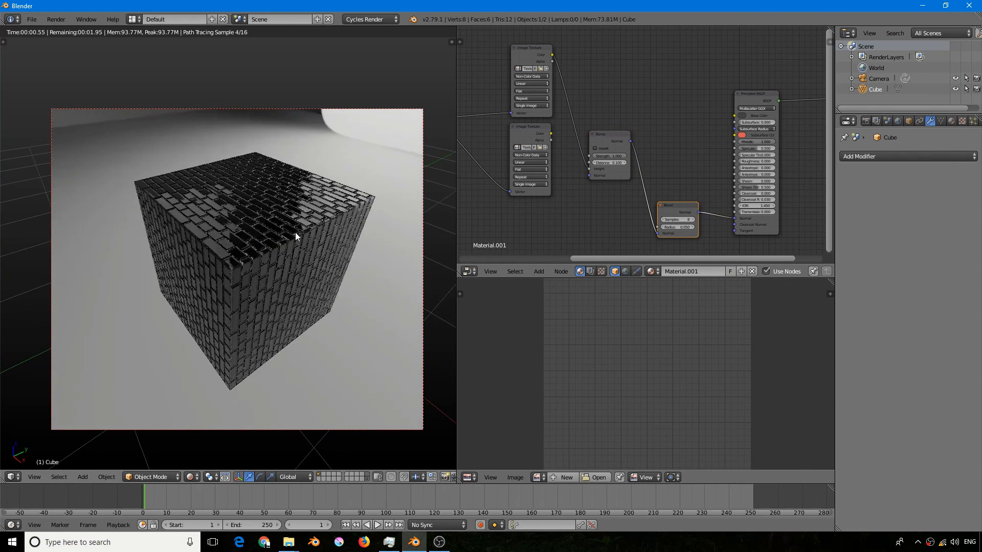
- Move the Bevel node up between the Bump node and the Principled BSDF
scroll(642, 169, "down", 1)
middle_click_drag(641, 168, 592, 172)
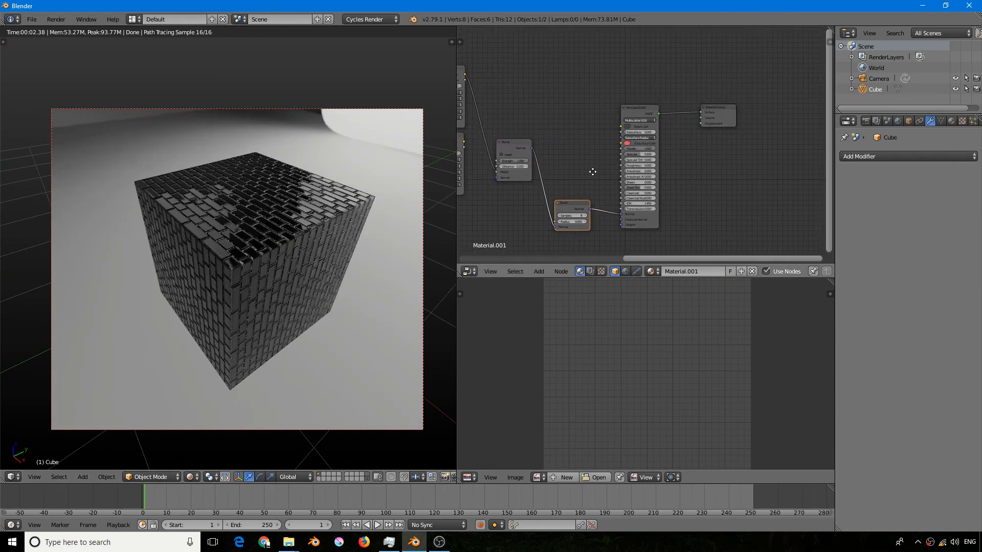
left_click_drag(572, 200, 575, 172)
left_click(598, 173)
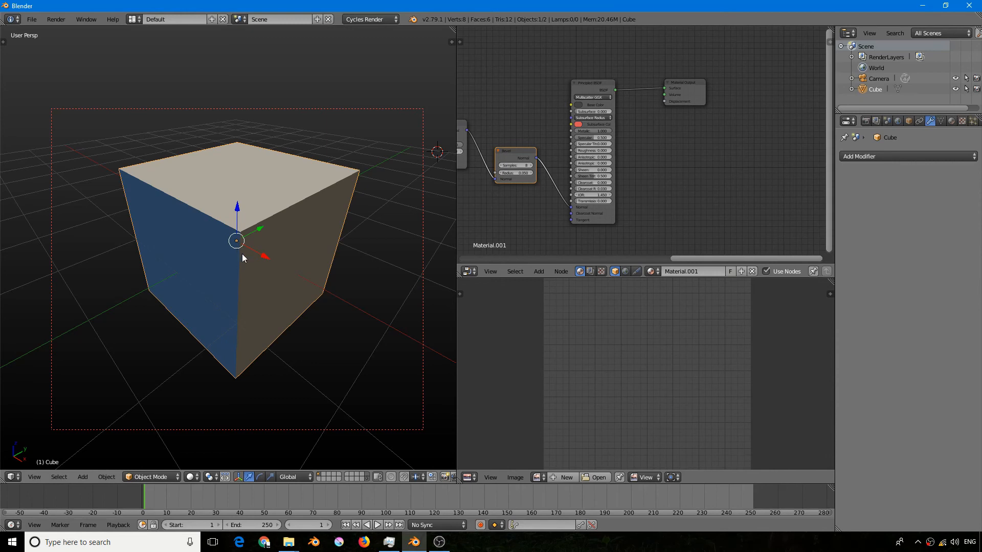
- Add a Bevel modifier to the cube and set its segments to 4
middle_click_drag(247, 254, 251, 256, "shift")
left_click(864, 157)
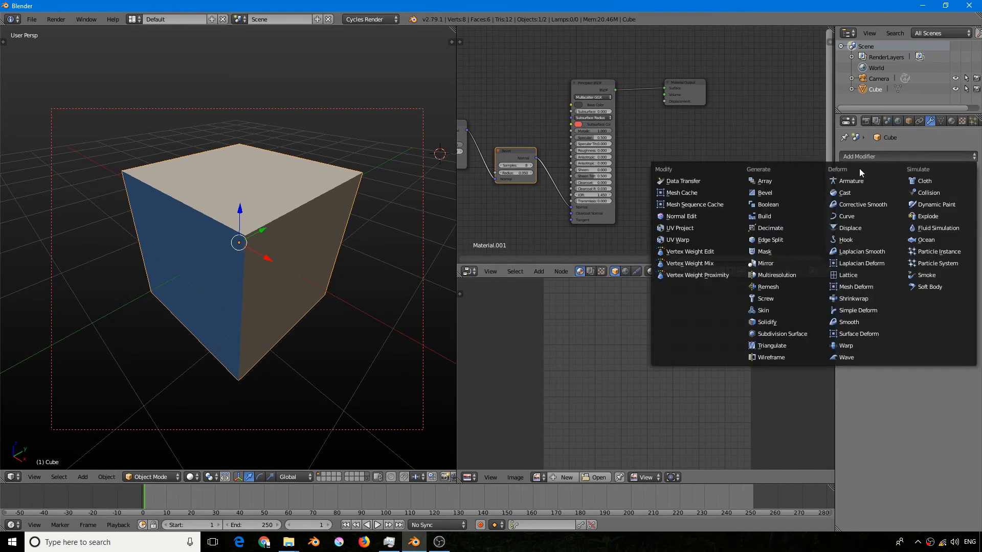
left_click(775, 192)
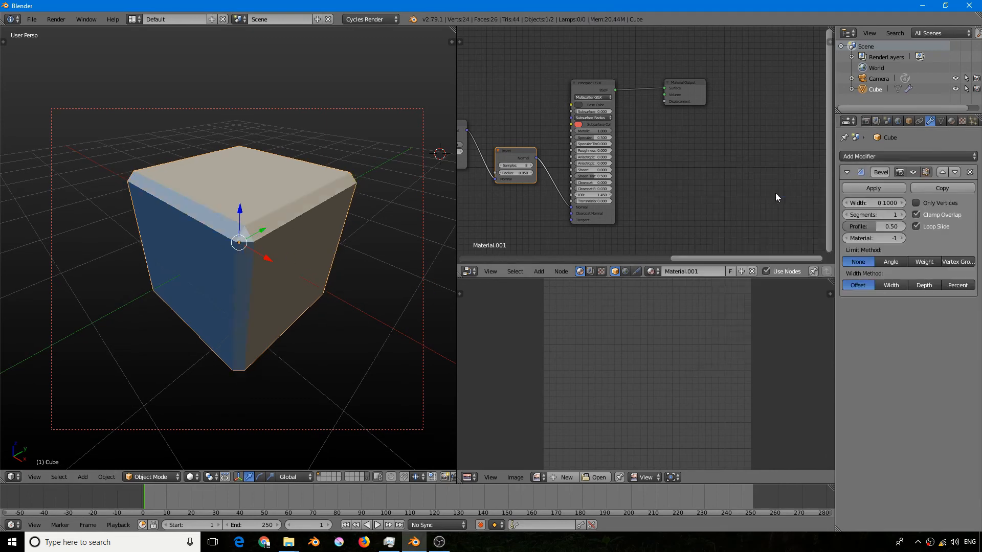
left_click(902, 214)
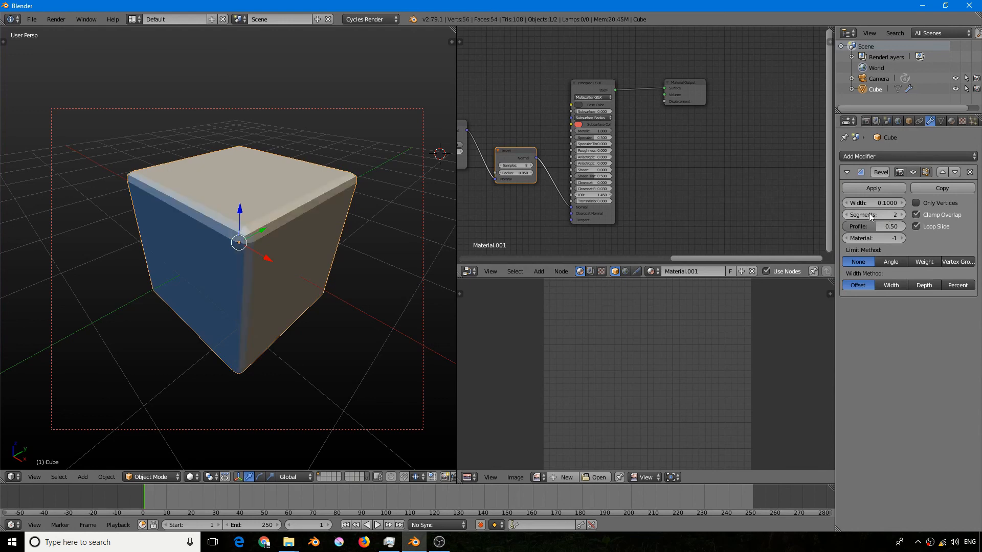
left_click(898, 215)
middle_click_drag(207, 250, 228, 236)
left_click(903, 214)
- Set the Bevel modifier's width to 0.0150 and turn off its display in the viewport
left_click_drag(888, 204, 853, 204)
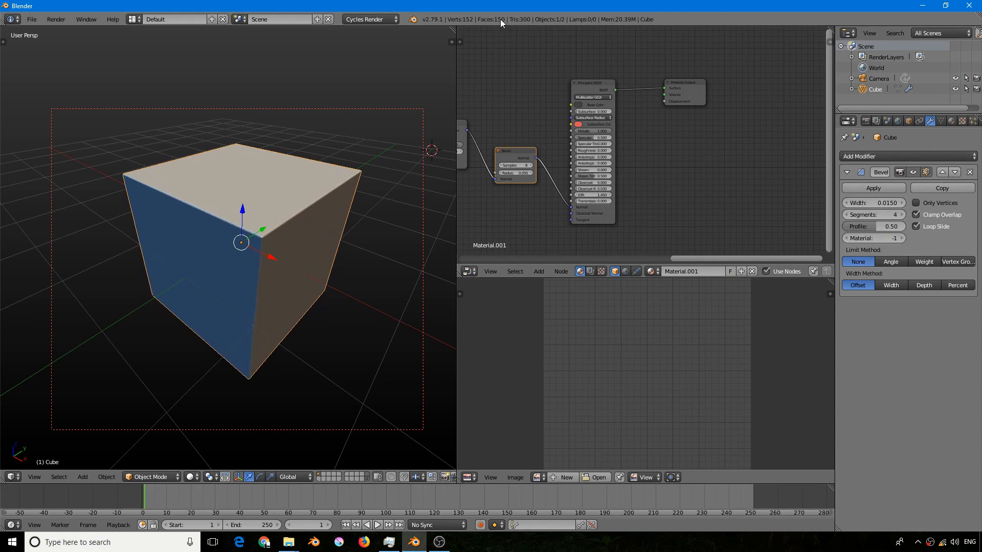
left_click(913, 172)
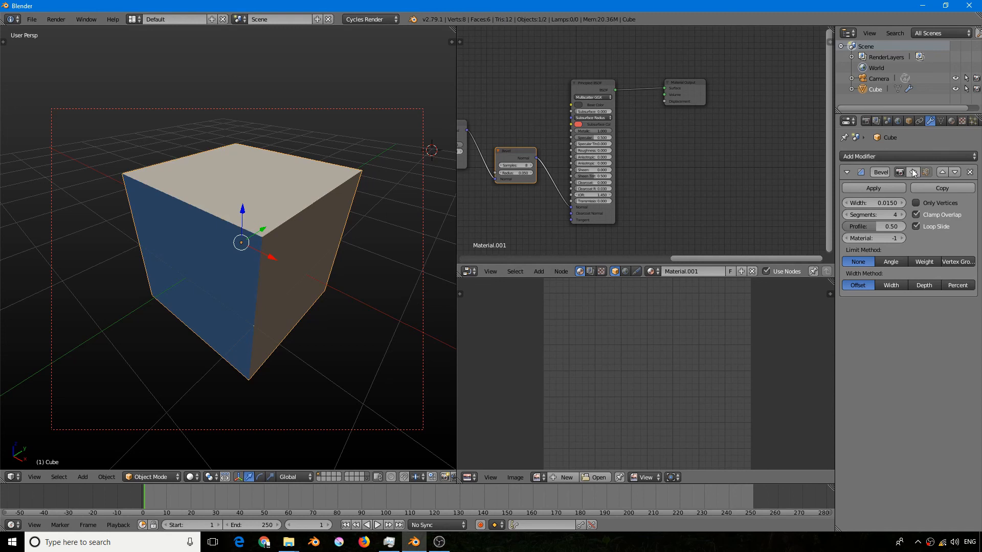